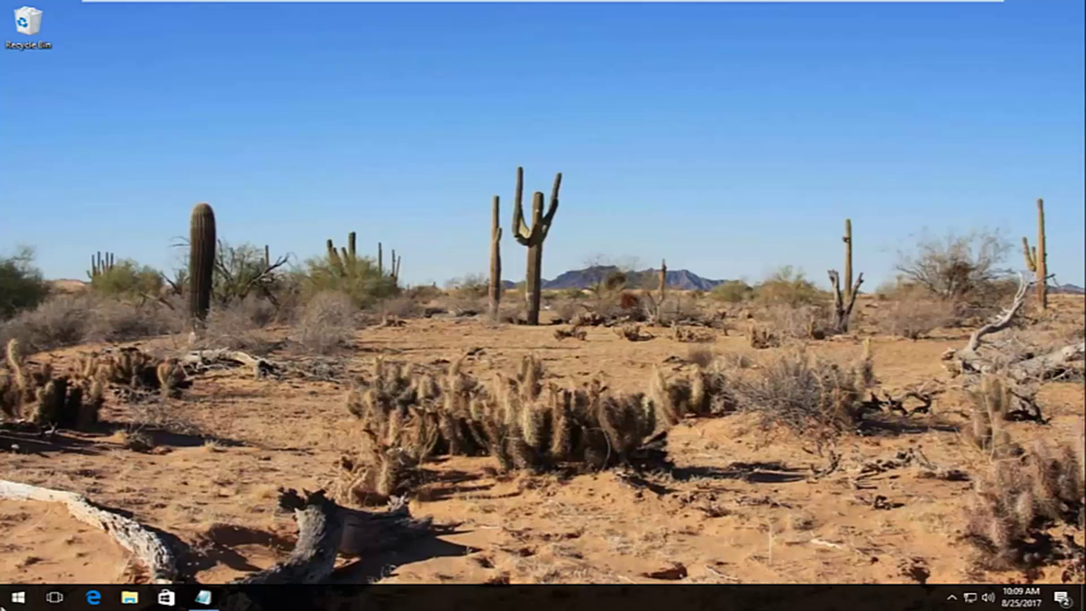
- Launch regedit from the Start menu as administrator and approve the UAC prompt
left_click(8, 604)
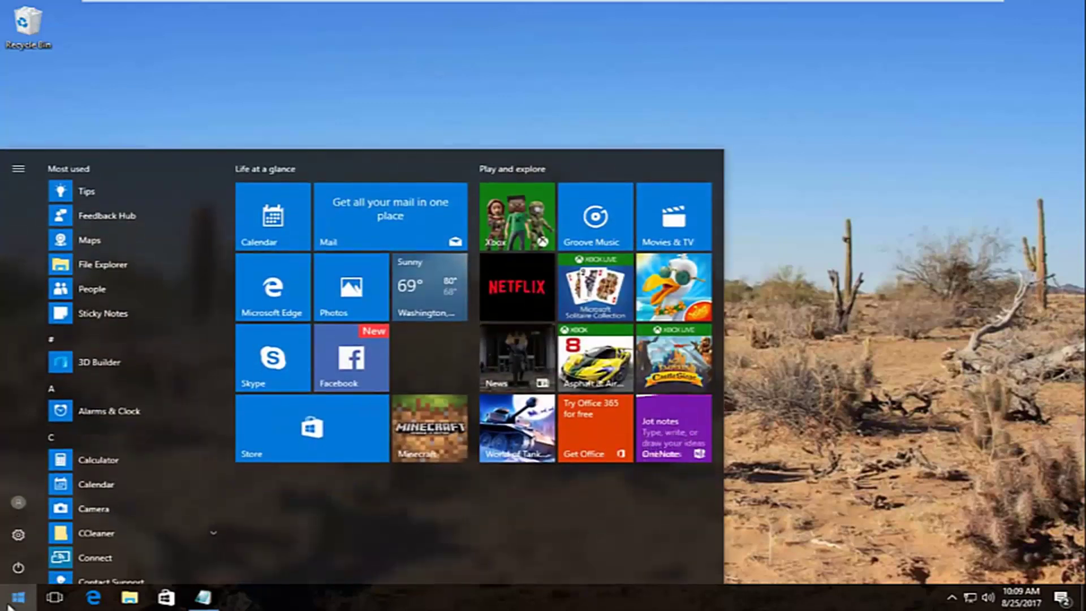
type("regedit")
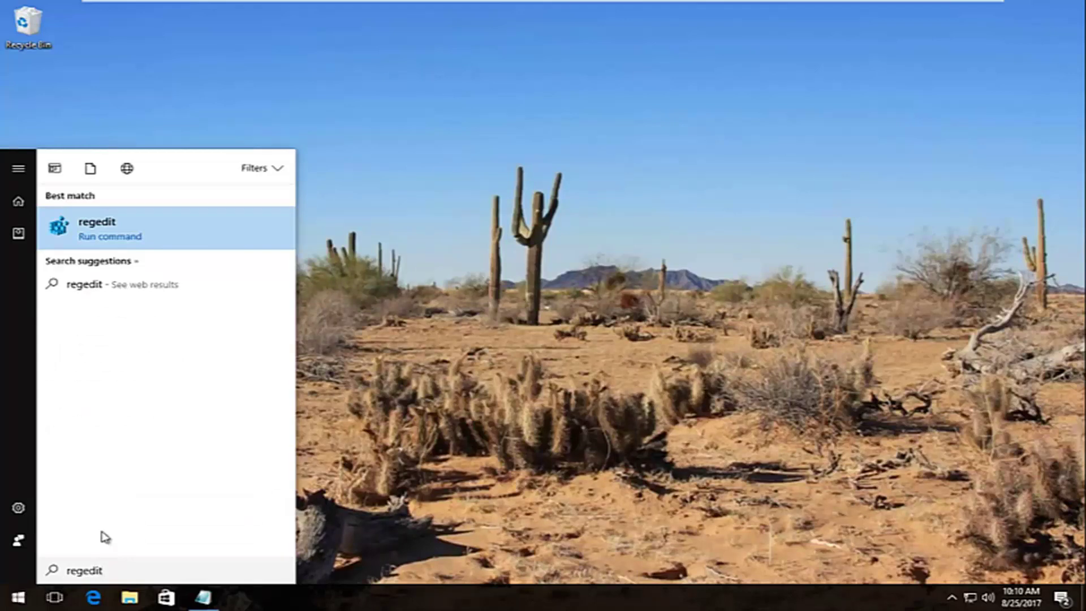
right_click(80, 231)
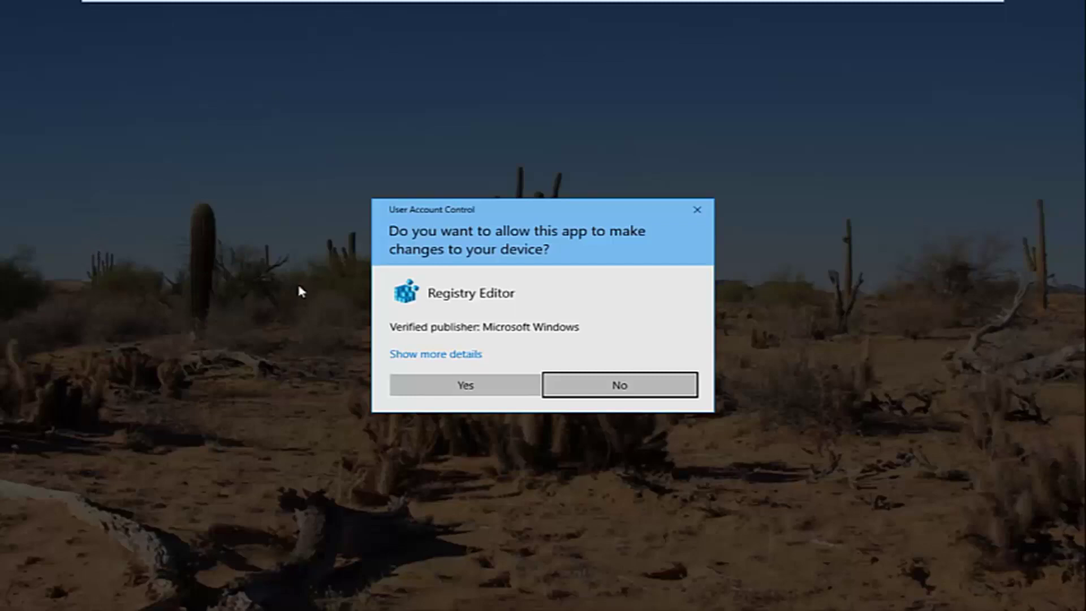
left_click(433, 392)
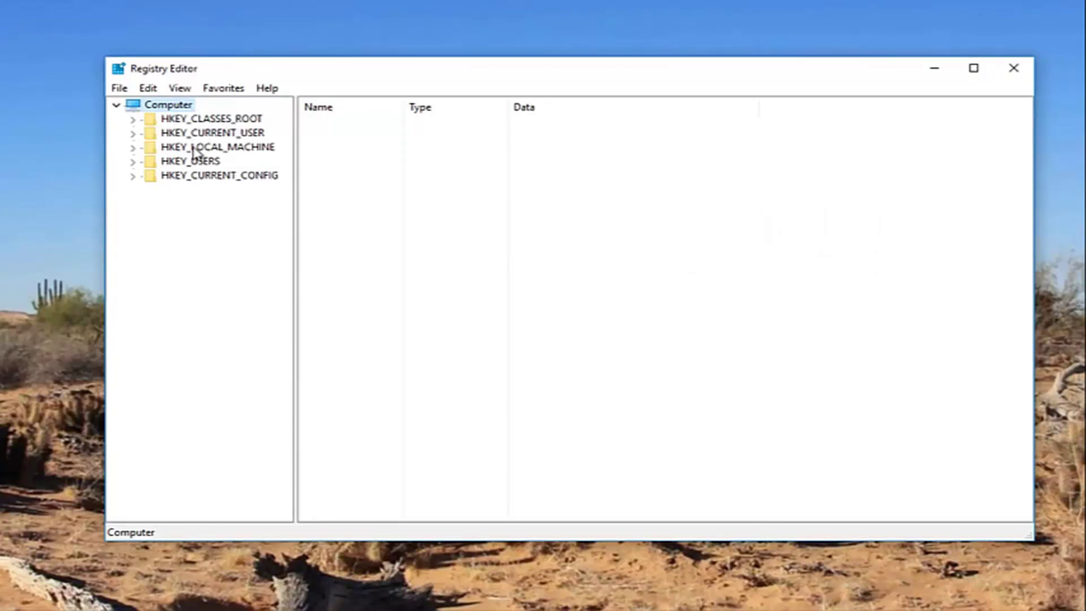
- Expand HKEY_LOCAL_MACHINE > SYSTEM > CurrentControlSet > Control, widen the key tree, and select Class
left_click(134, 148)
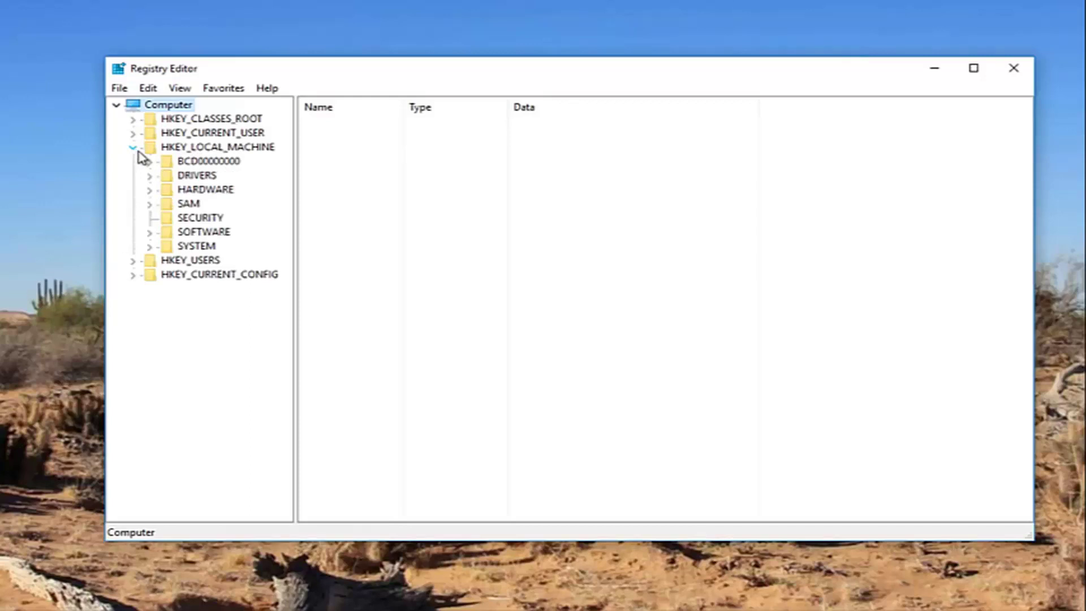
left_click(150, 247)
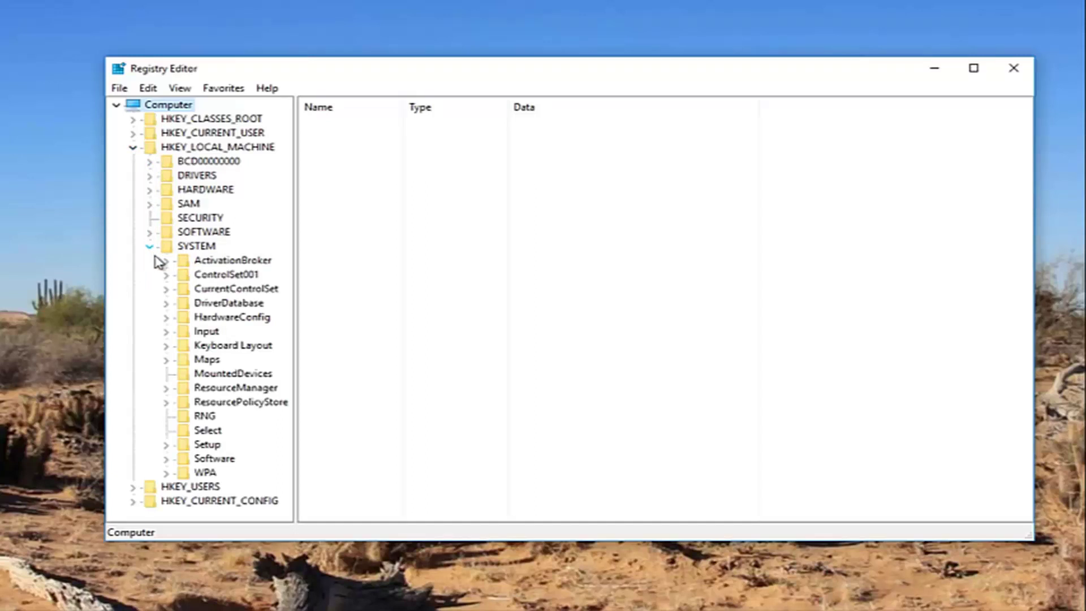
left_click(166, 289)
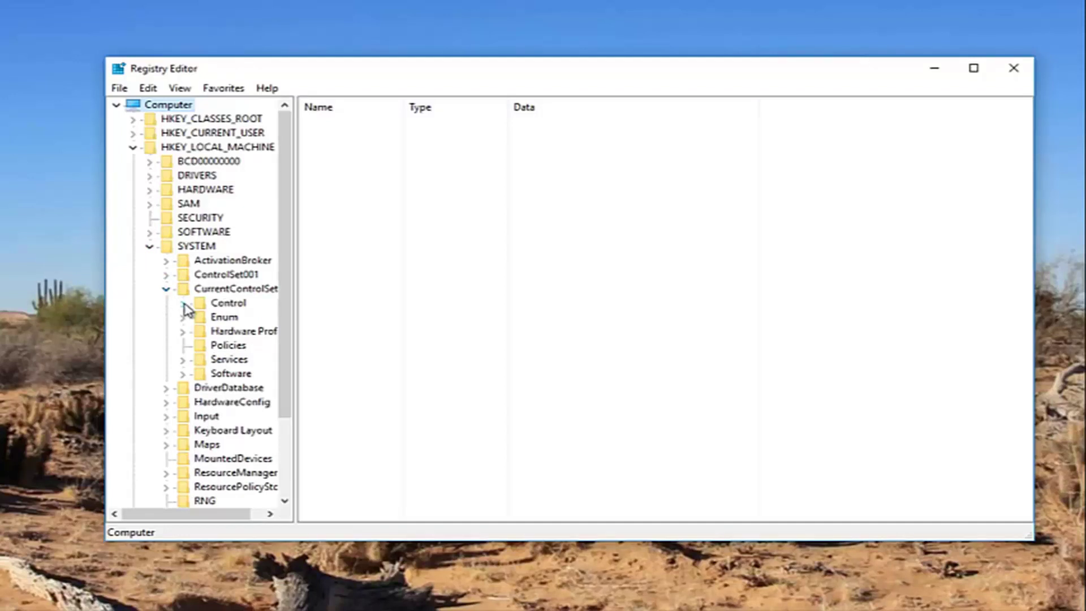
left_click(183, 303)
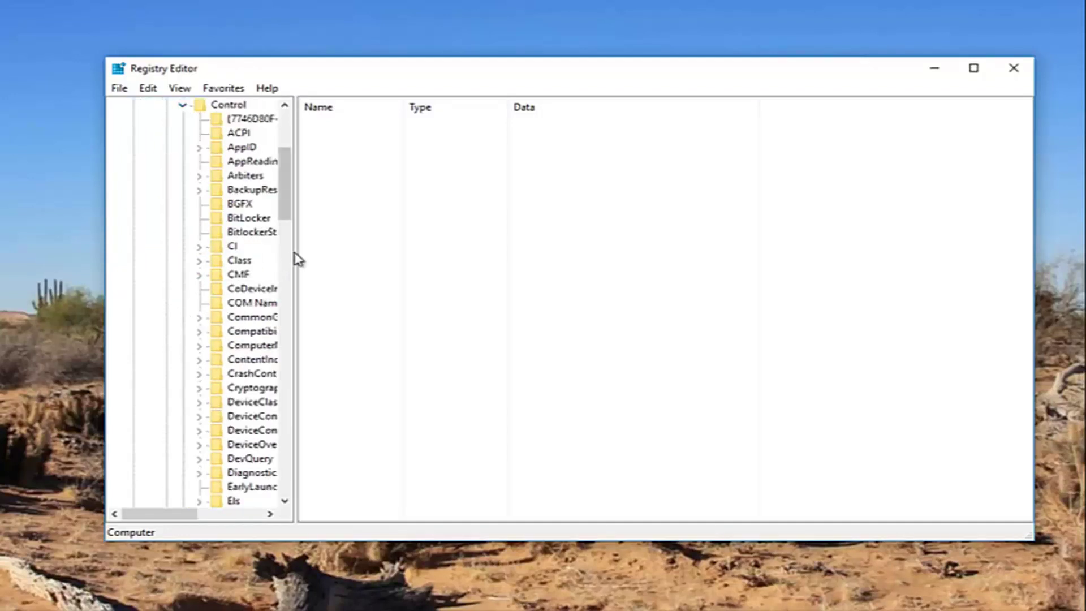
left_click_drag(295, 248, 397, 242)
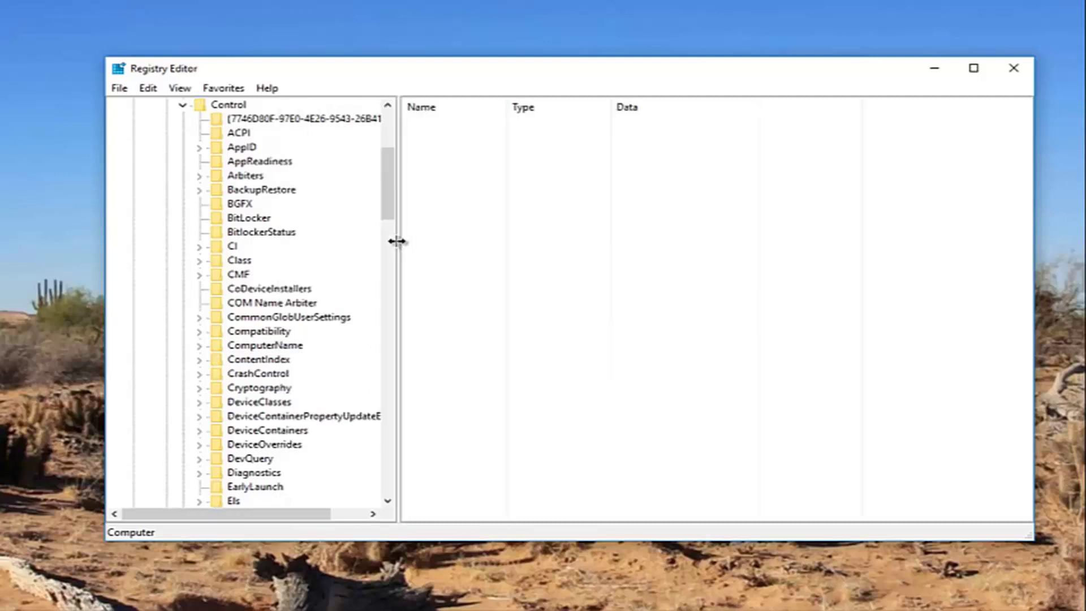
left_click(244, 263)
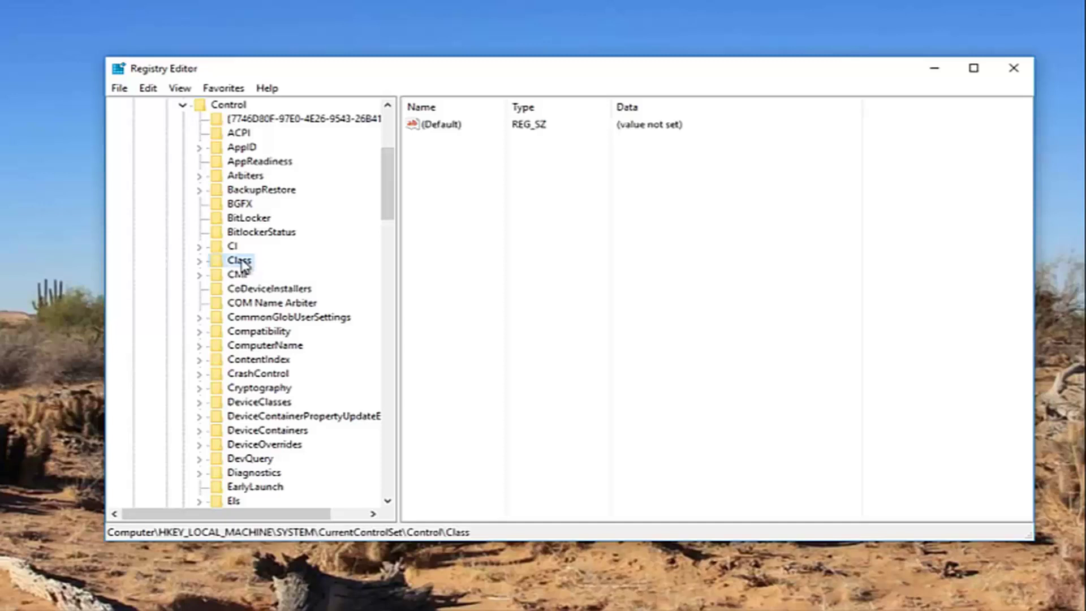
- Open the registry Find dialog and bring the GUID notes up beside it
left_click(148, 89)
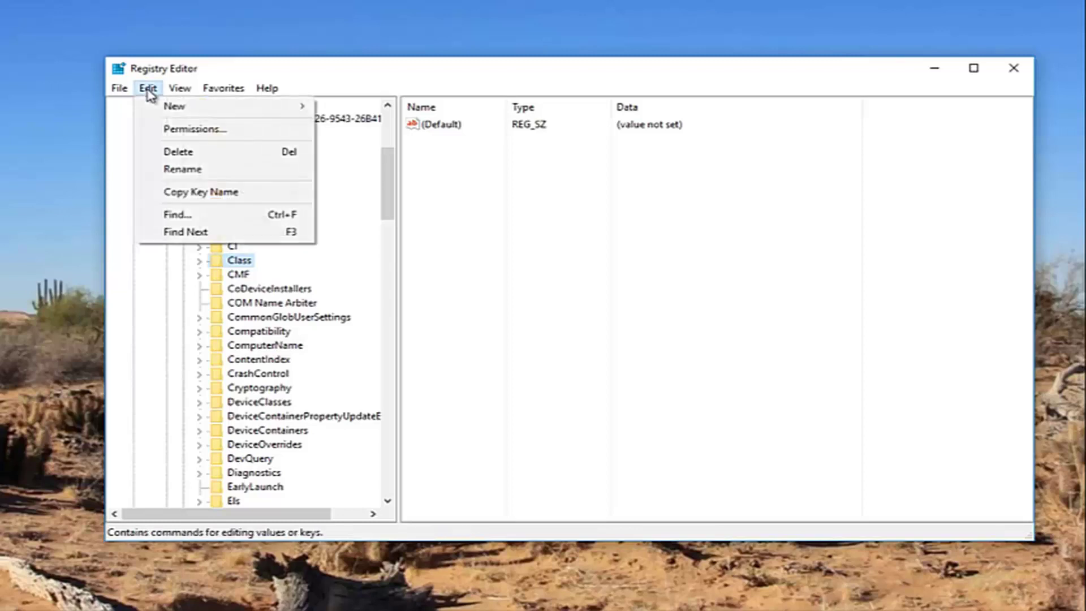
left_click(178, 216)
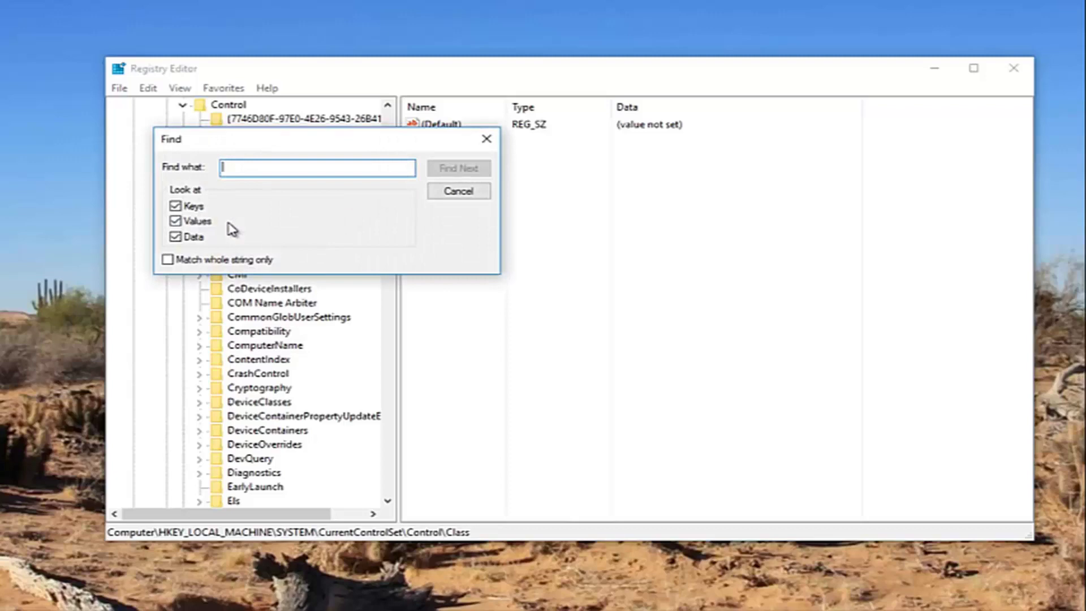
key("alt+Tab")
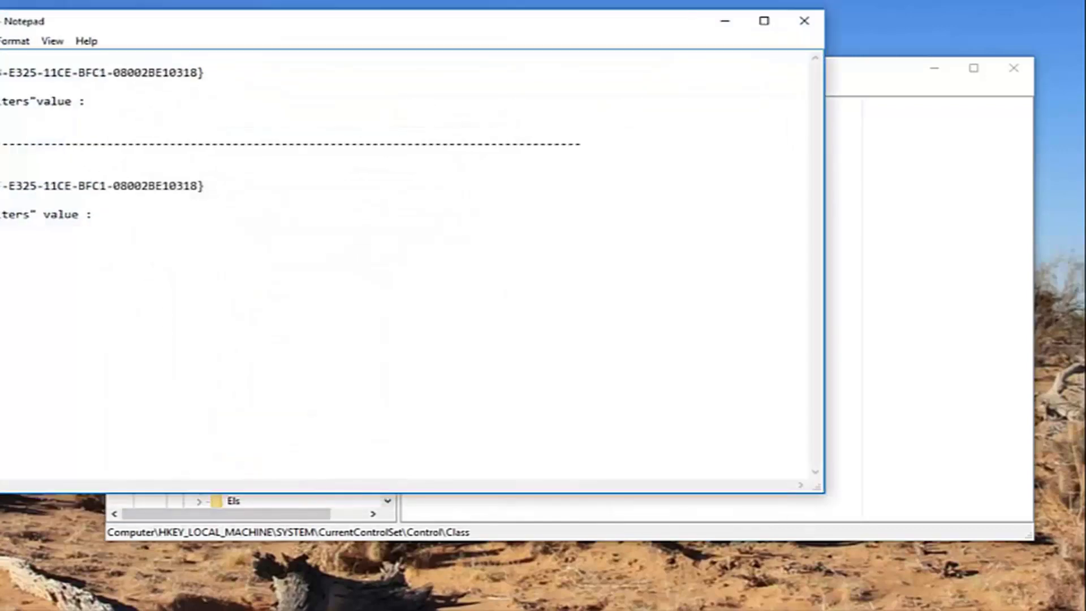
left_click_drag(113, 23, 324, 295)
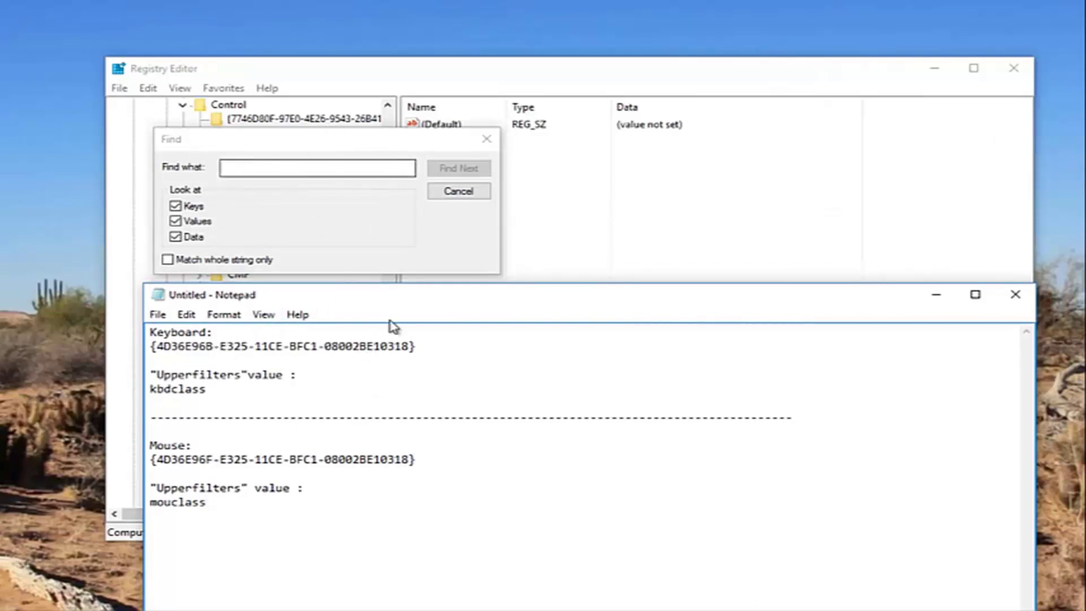
- Search for the keyboard class GUID {4d36e96b-e325-11ce-bfc1-08002be10318}, copied from the notes
left_click_drag(410, 347, 159, 347)
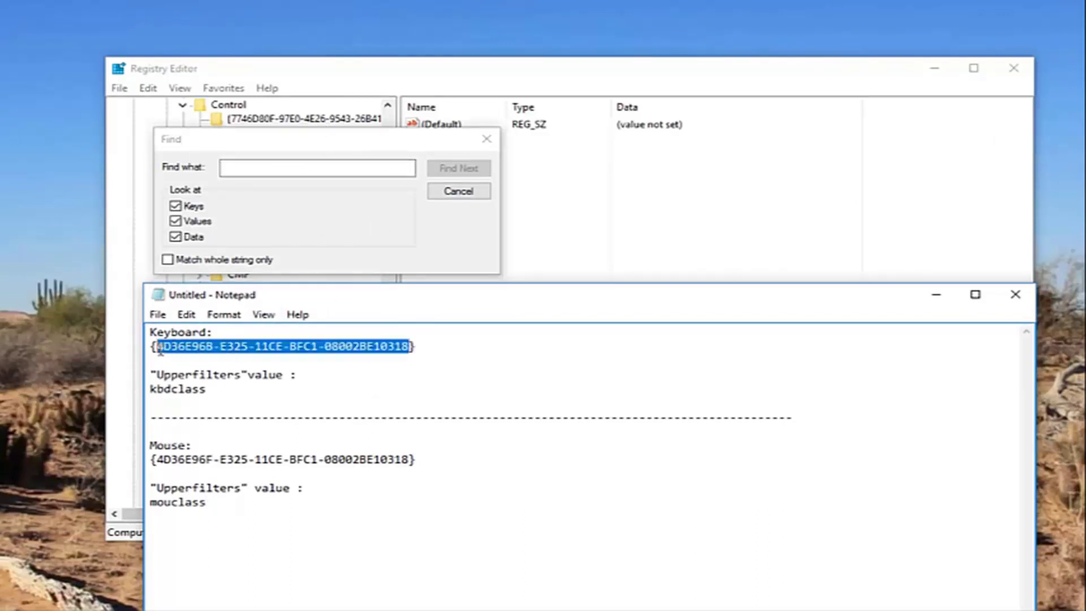
right_click(159, 349)
left_click(199, 398)
left_click(936, 295)
right_click(274, 165)
left_click(300, 228)
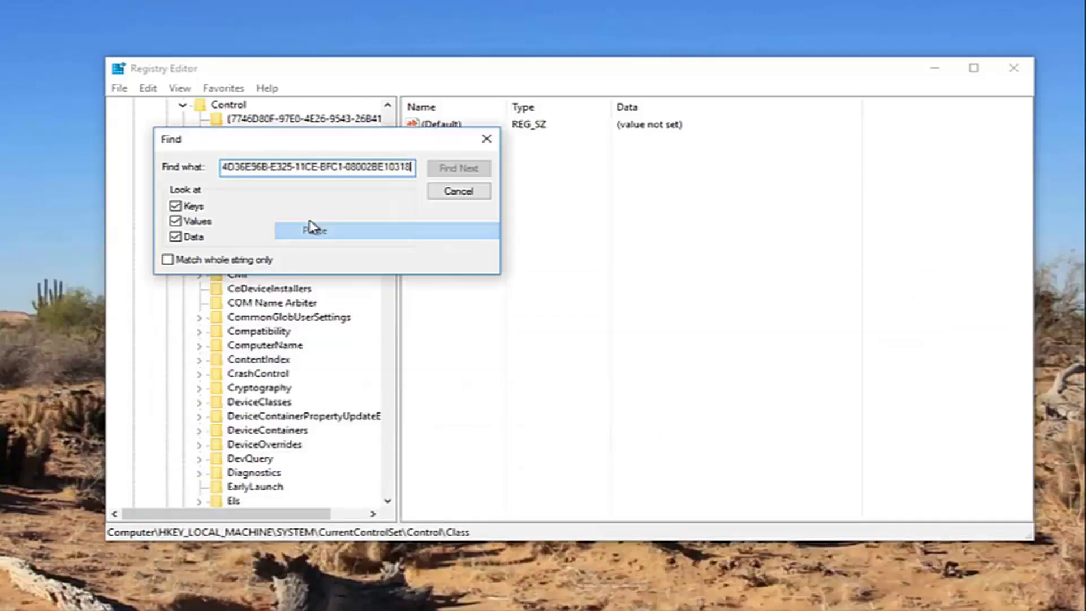
left_click(450, 172)
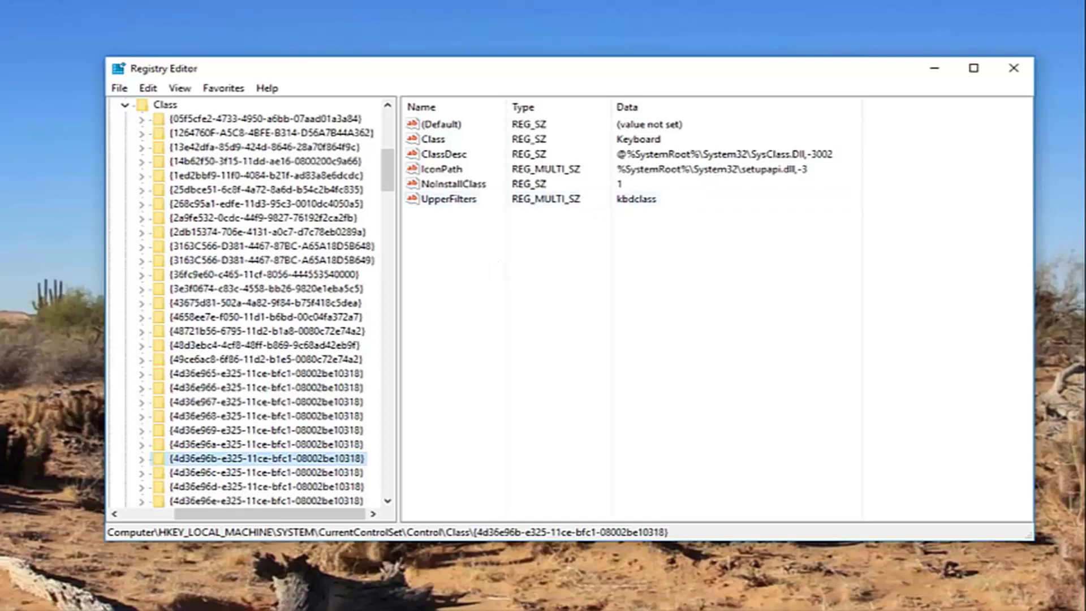
- Delete the keyboard class key's UpperFilters value and confirm the deletion
key("alt+Tab")
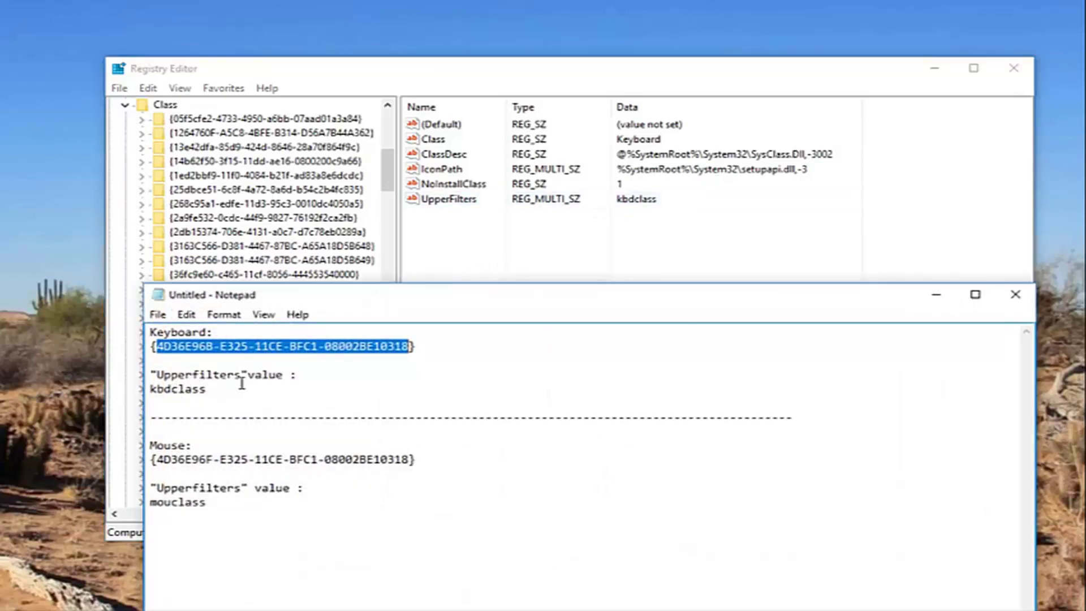
left_click(936, 295)
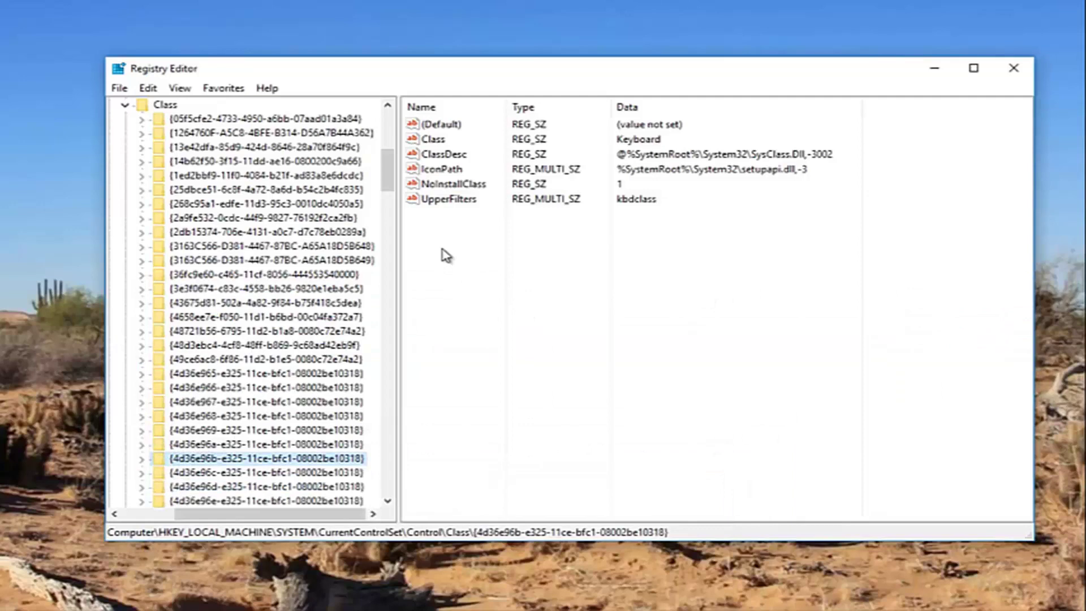
right_click(441, 205)
left_click(478, 249)
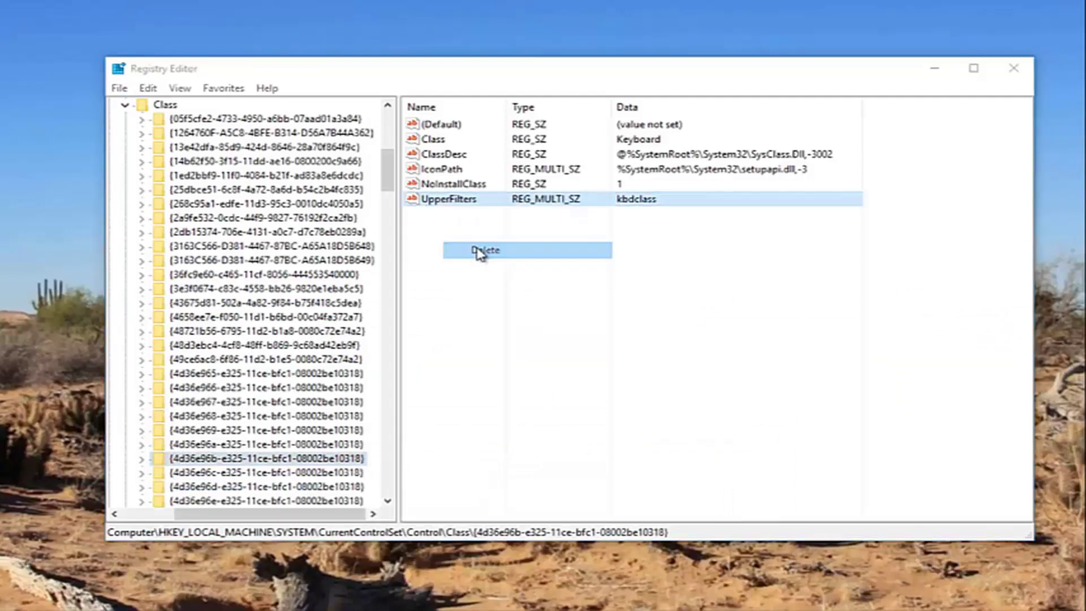
left_click(682, 337)
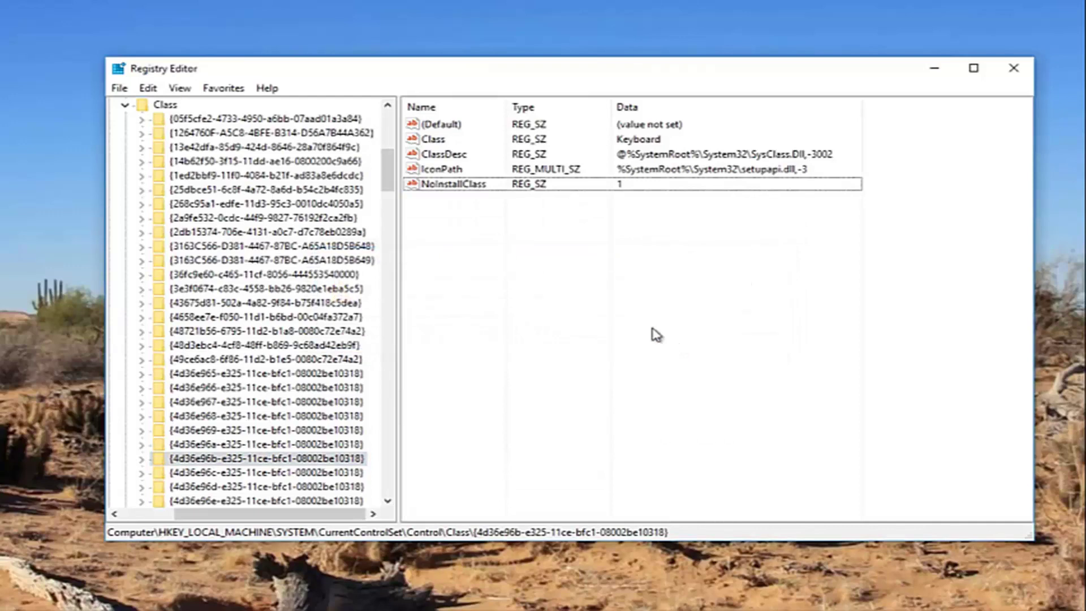
- Add a new multi-string value named Upperfilters to the keyboard class key
right_click(200, 462)
mouse_move(230, 492)
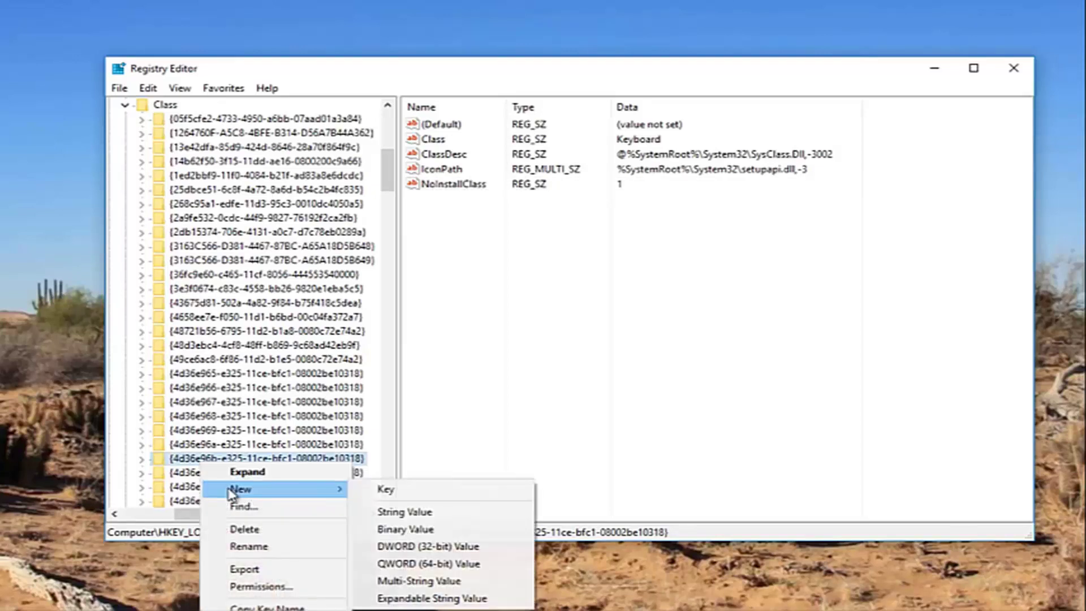
left_click(435, 584)
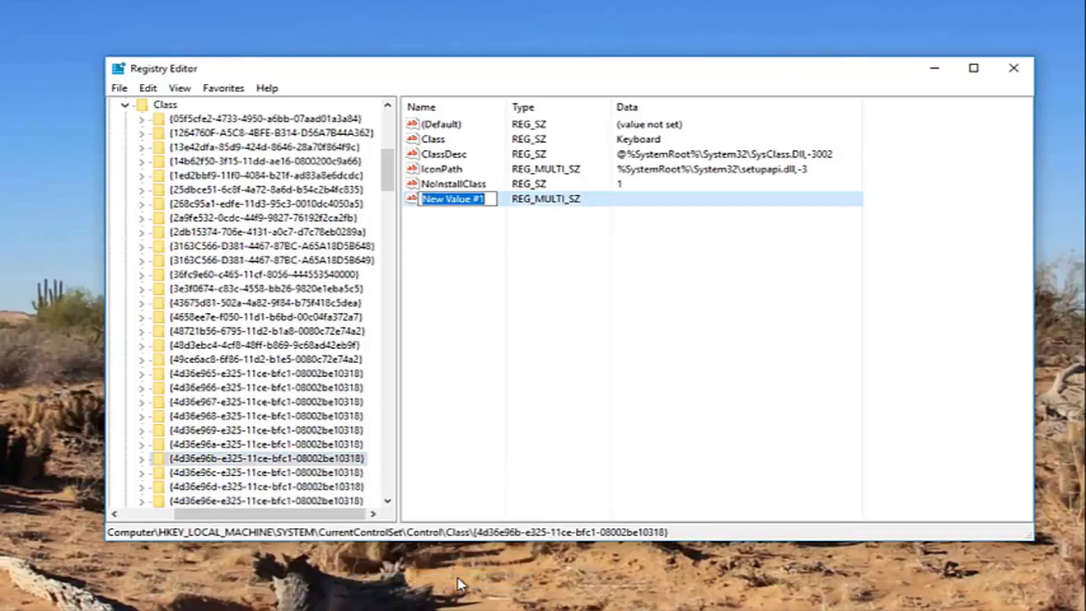
type("Upp")
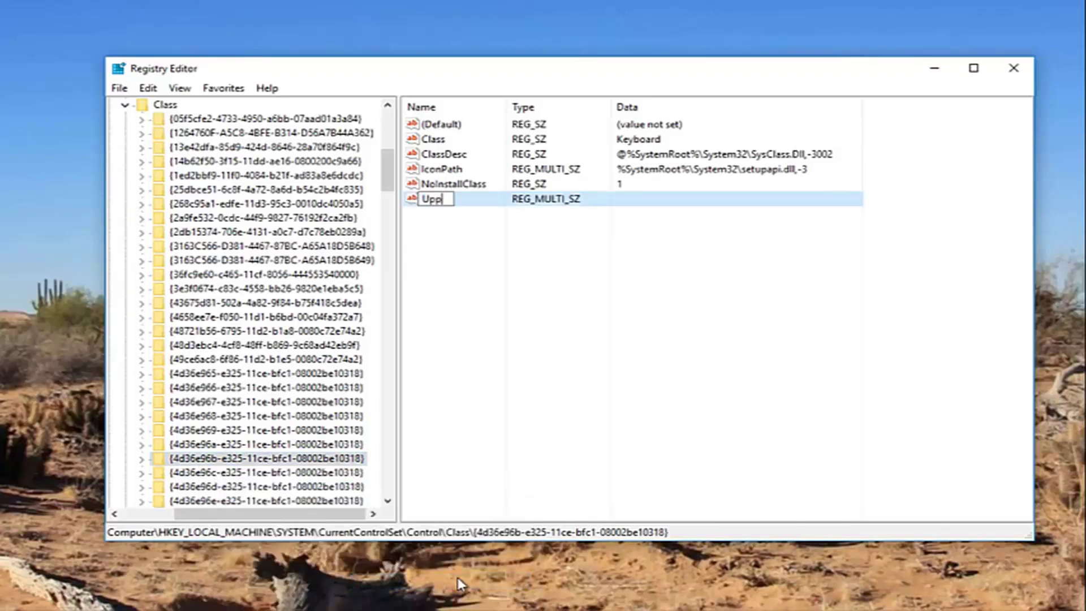
type("erfilters")
key("Return")
- Bring the Notepad notes listing kbdclass to the front
left_click(488, 236)
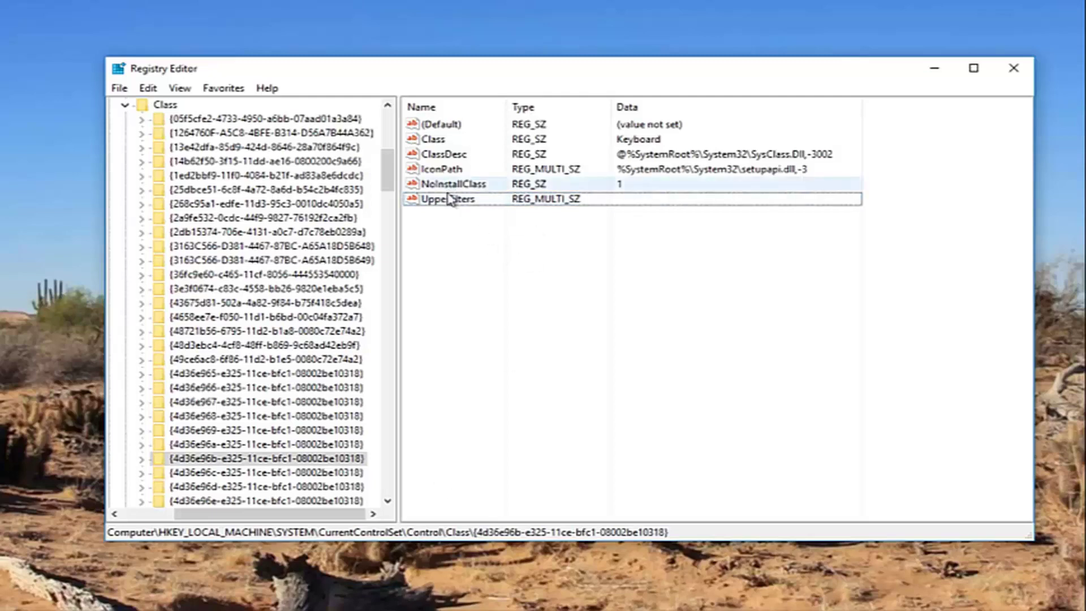
left_click(194, 594)
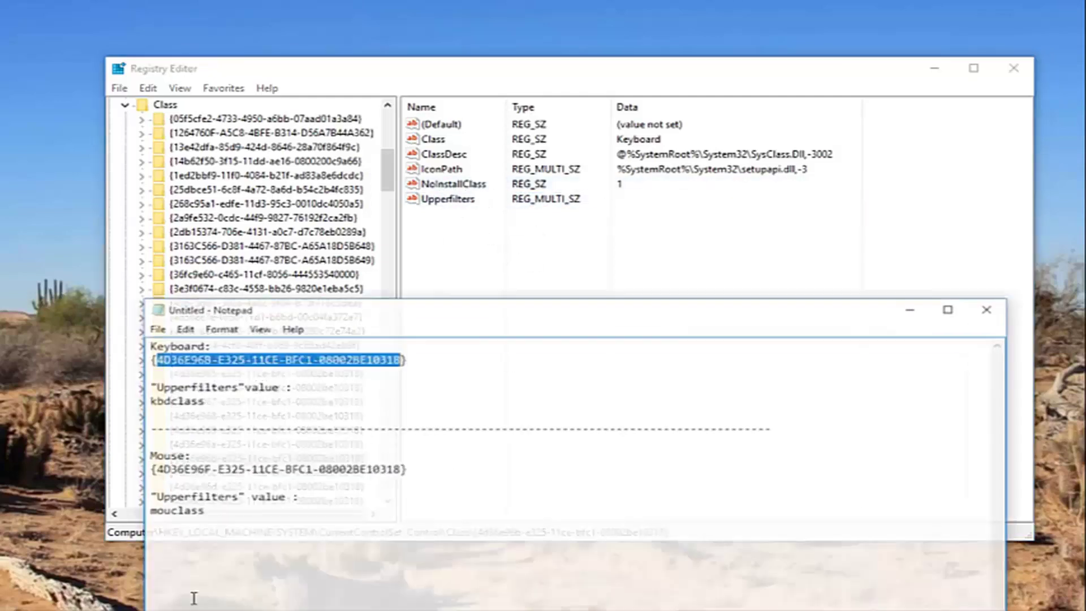
left_click(187, 375)
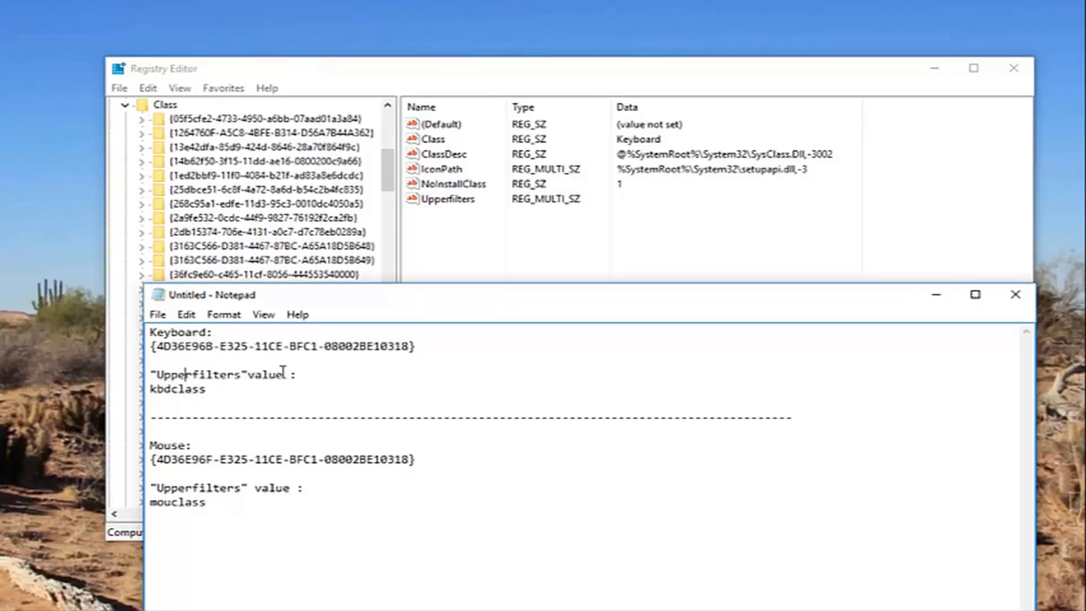
- Enter kbdclass, copied from the notes, as the Upperfilters value data and confirm with OK
left_click(544, 95)
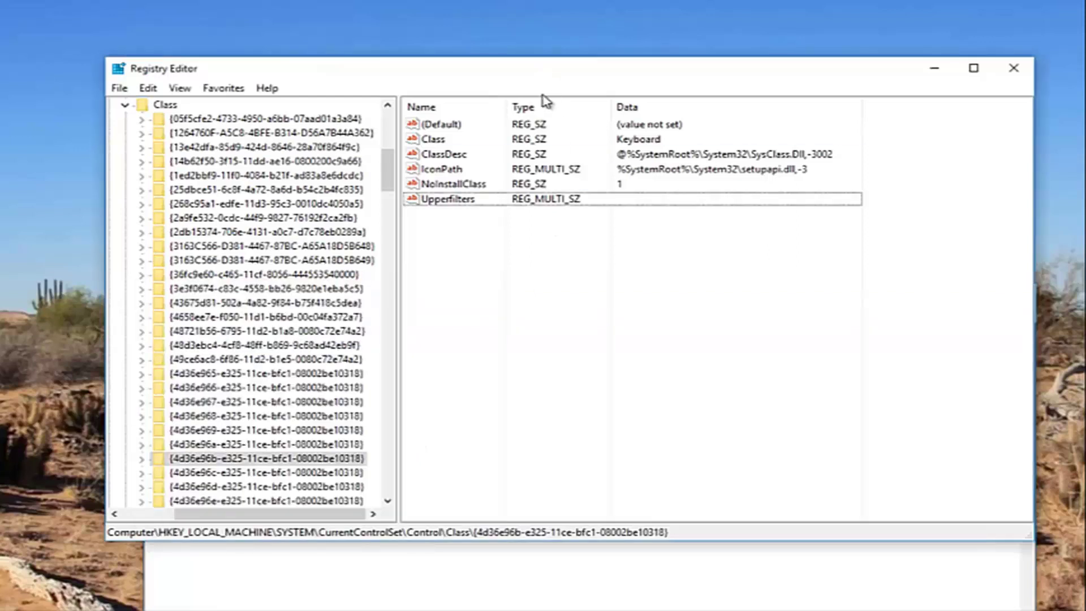
right_click(445, 202)
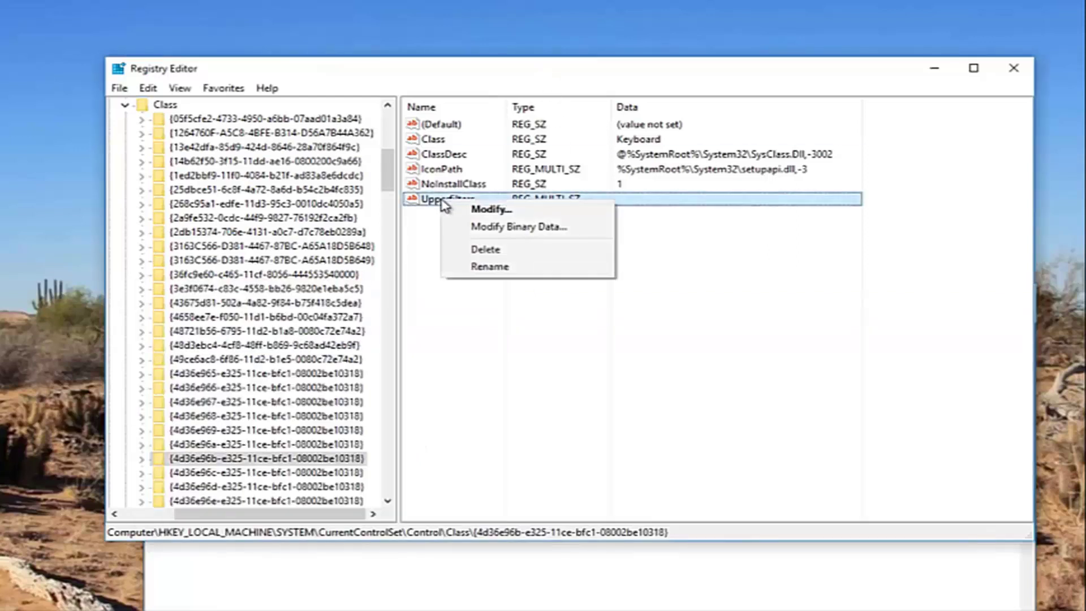
left_click(481, 212)
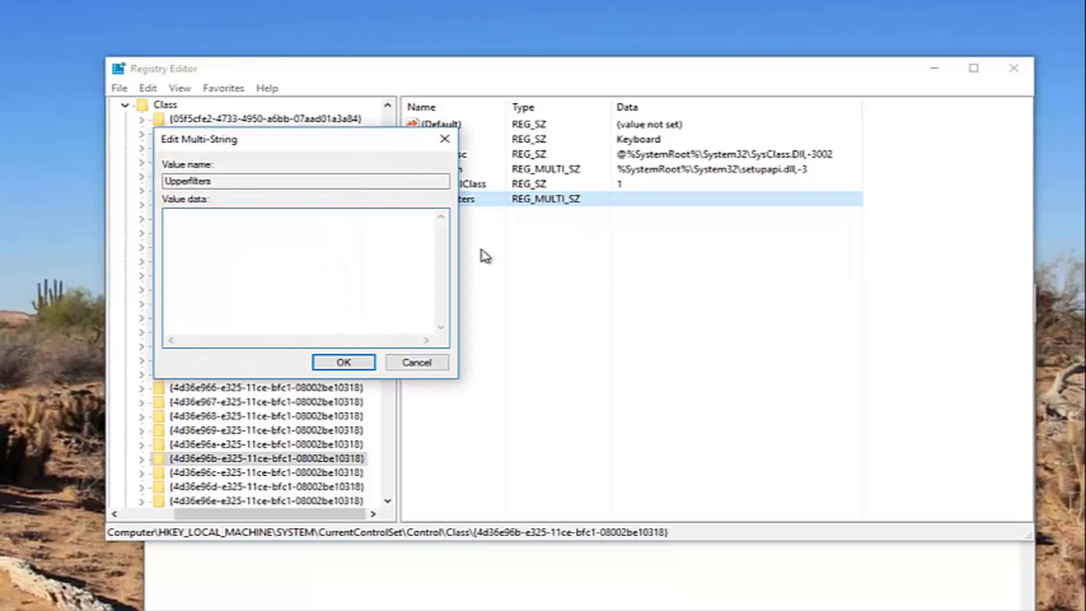
left_click(267, 600)
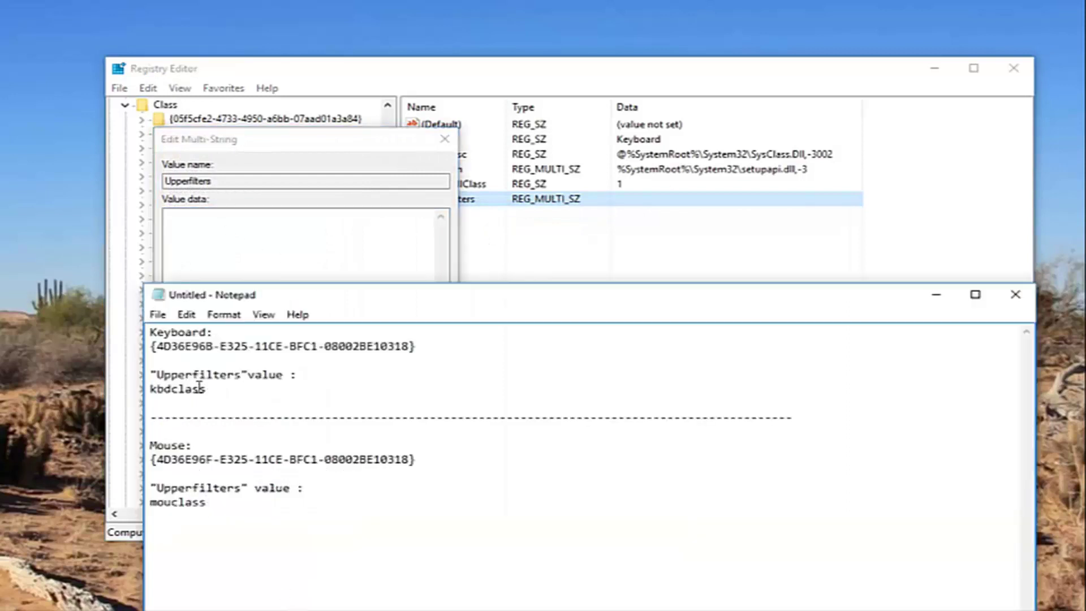
double_click(182, 390)
right_click(178, 398)
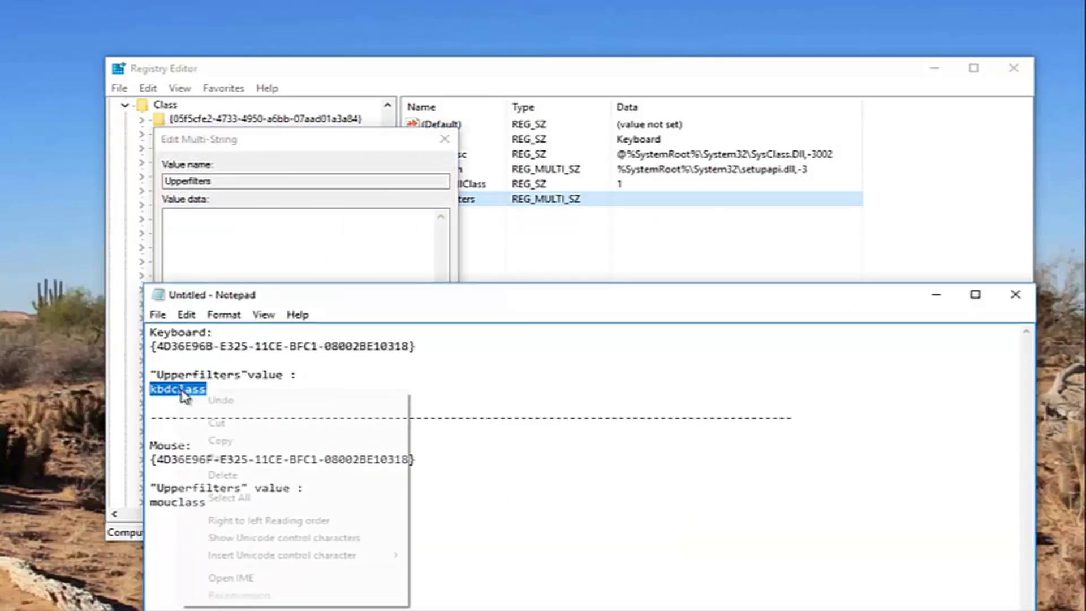
left_click(218, 439)
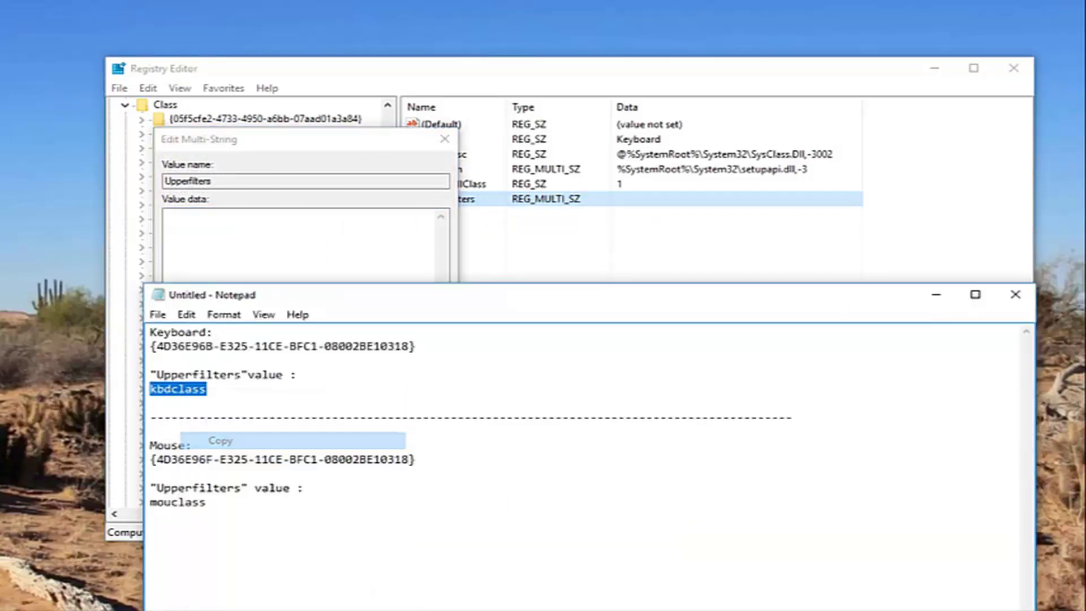
left_click(937, 295)
right_click(219, 234)
left_click(254, 302)
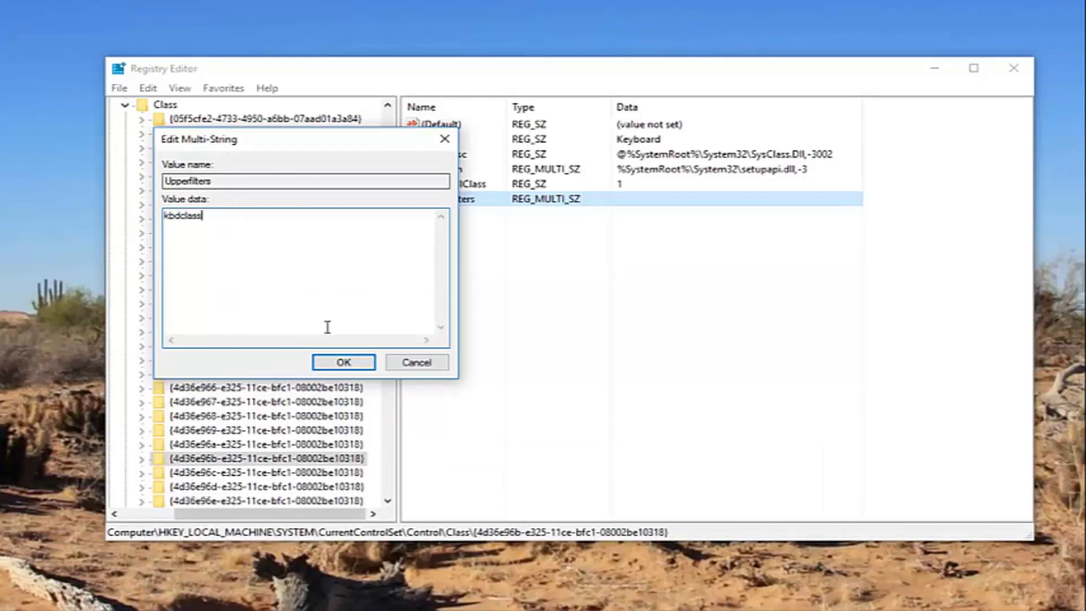
left_click(343, 363)
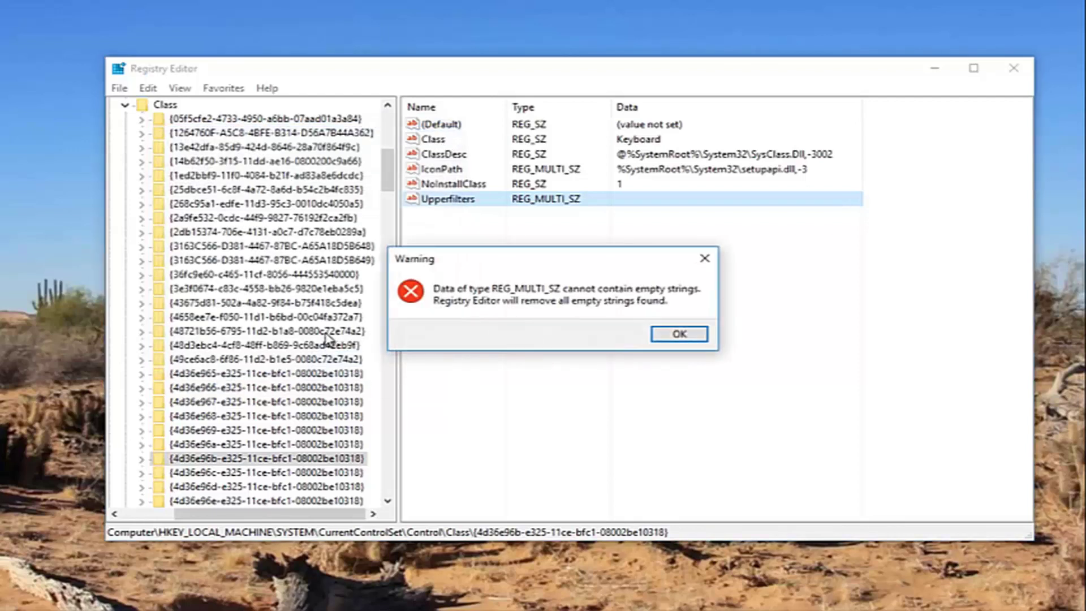
- Accept the empty-strings warning to keep kbdclass, then select the Class key
left_click(678, 335)
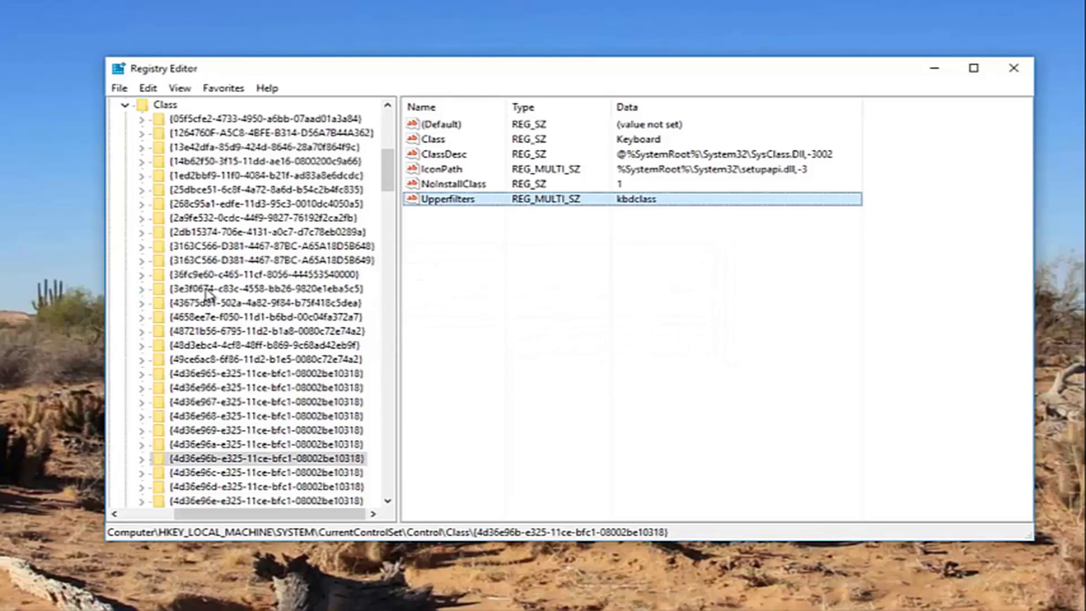
left_click(500, 286)
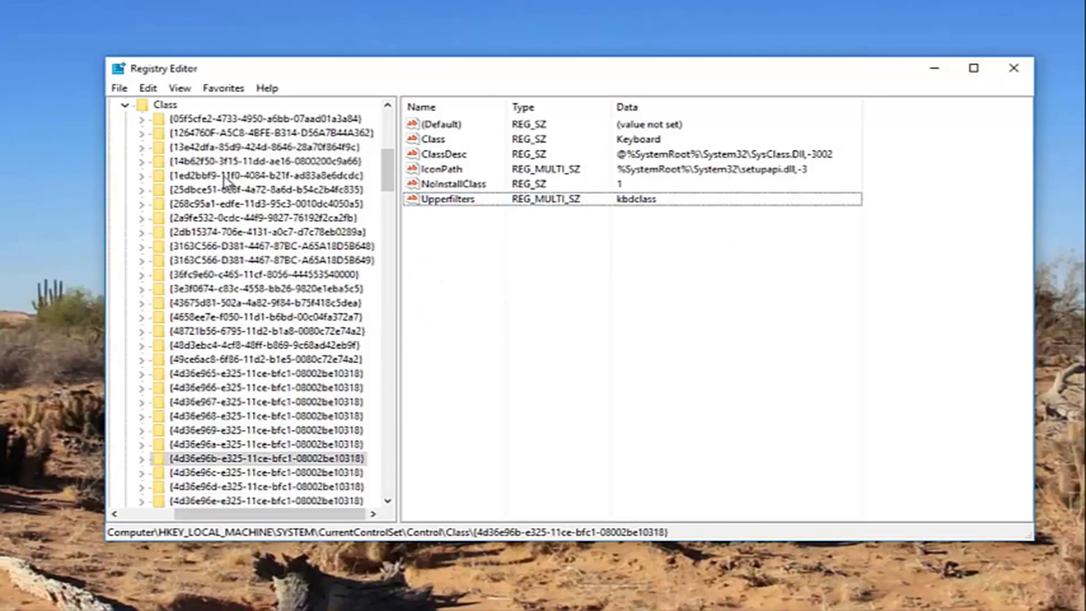
left_click(164, 106)
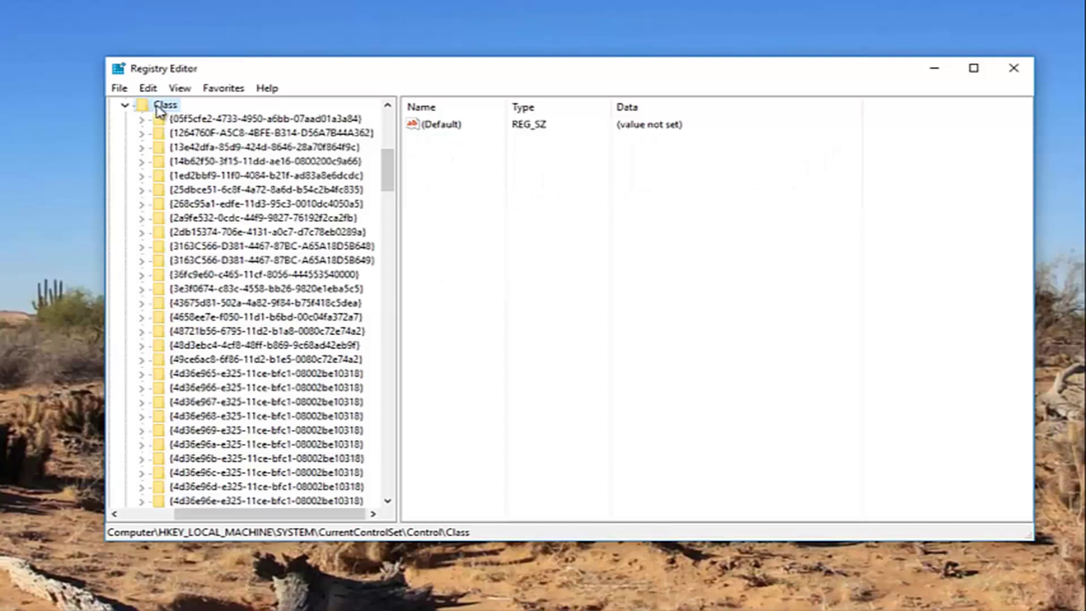
- Search for the mouse class GUID 4D36E96F-E325-11CE-BFC1-08002BE10318, copied from the notes
left_click(148, 89)
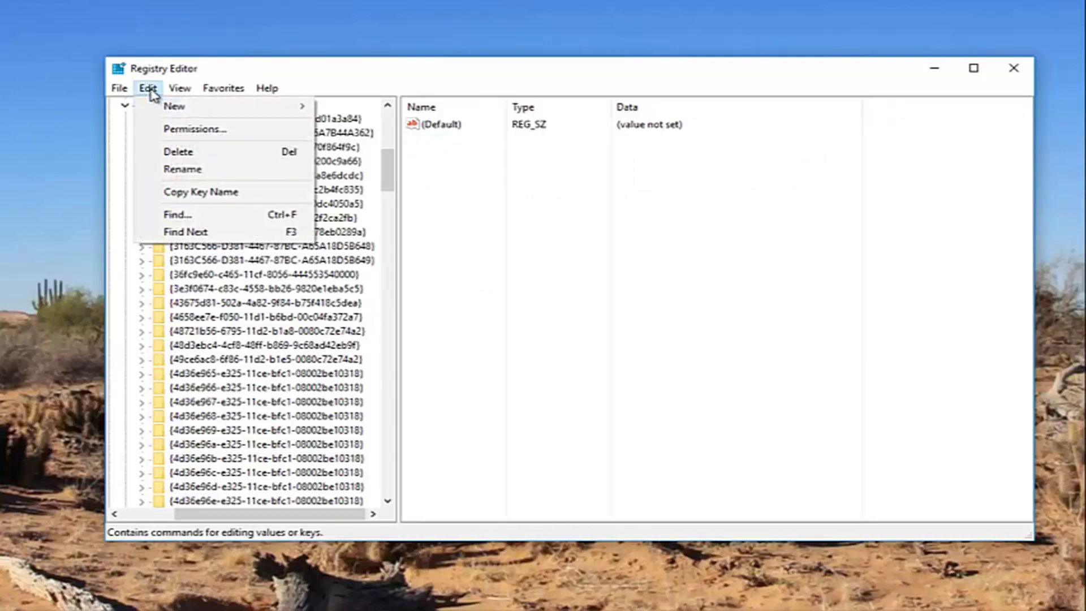
left_click(180, 215)
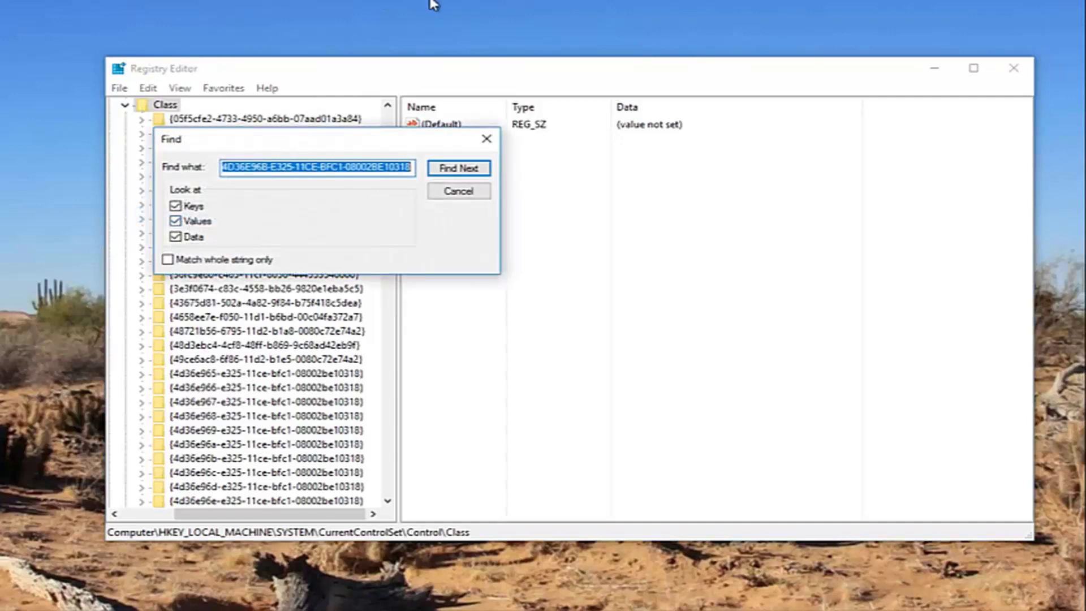
key("Delete")
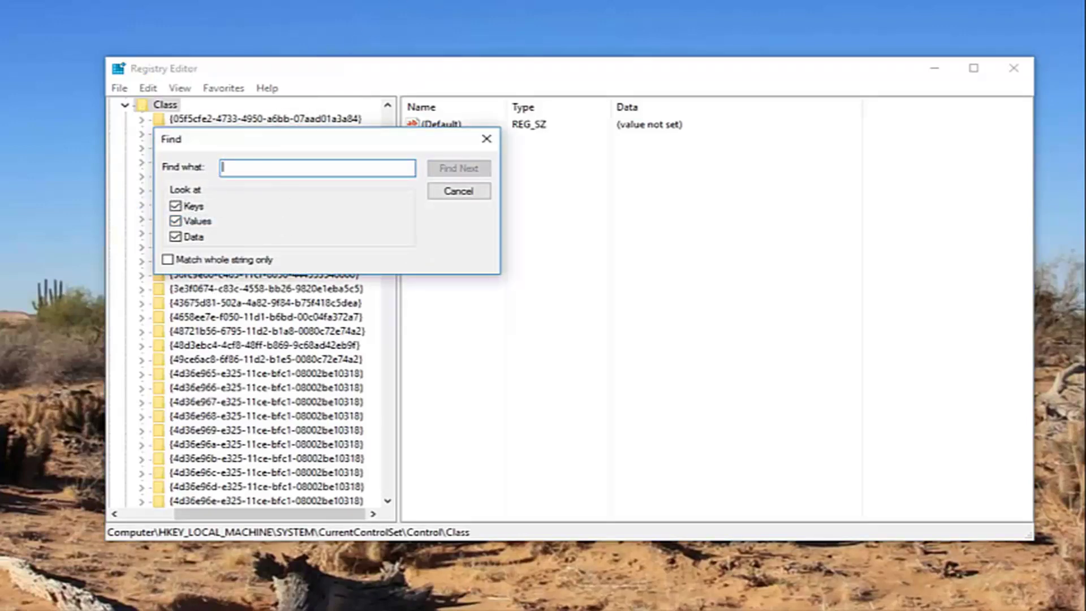
key("alt+Tab")
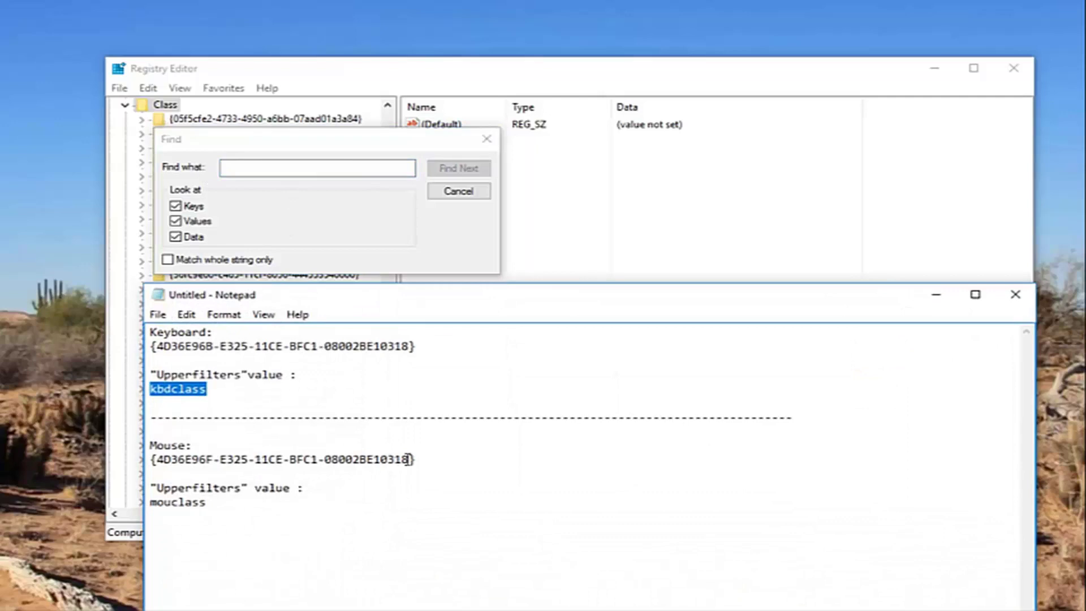
left_click_drag(408, 459, 166, 469)
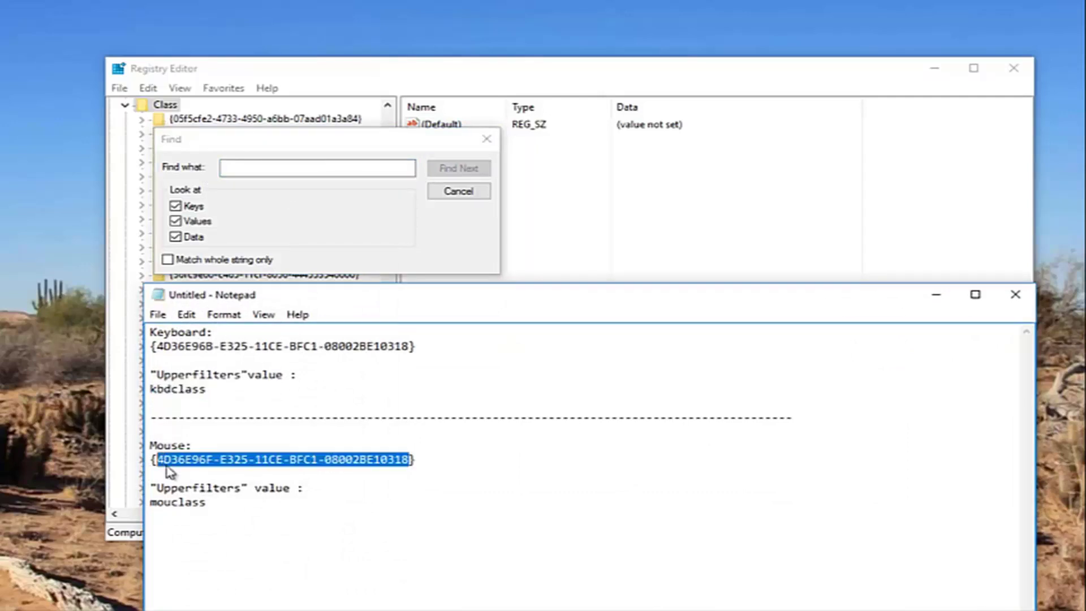
right_click(170, 472)
left_click(301, 293)
left_click(491, 226)
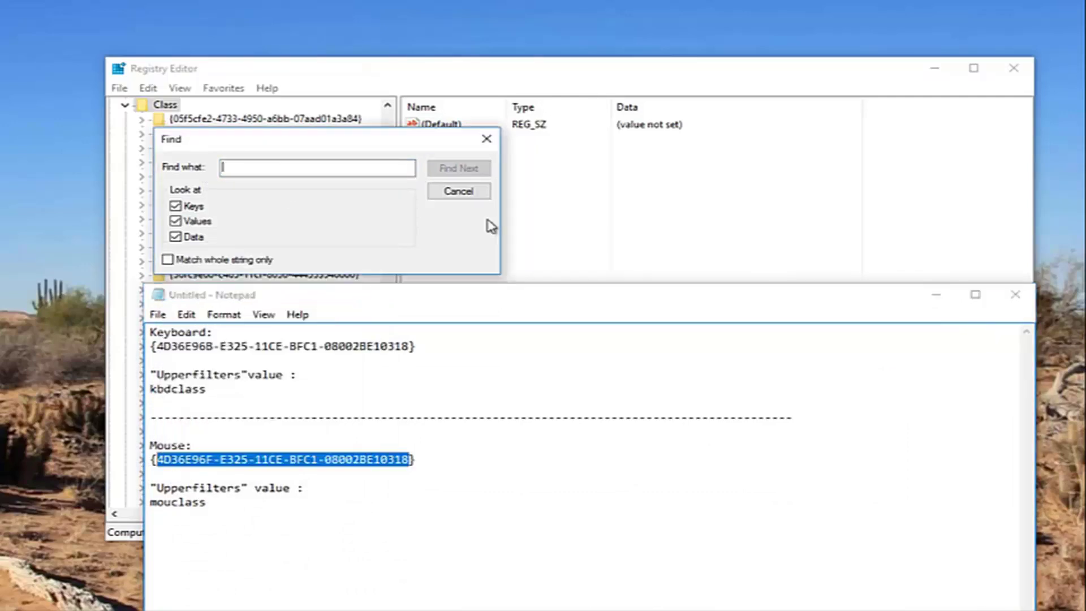
right_click(283, 167)
left_click(316, 230)
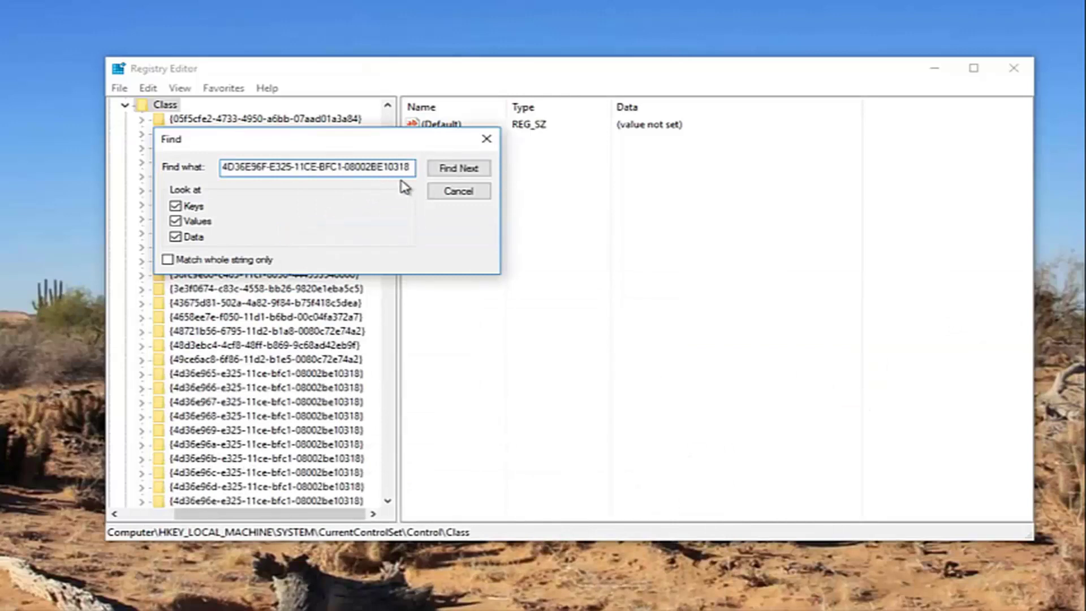
left_click(458, 168)
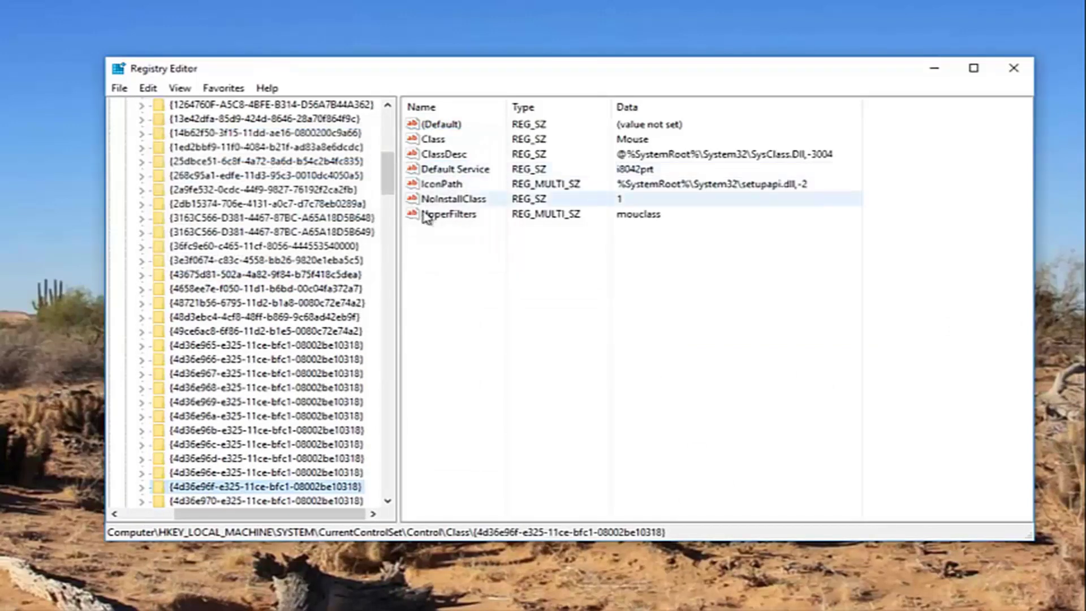
- Delete the mouse class key's UpperFilters value with the Delete key and confirm it
scroll(188, 479, "down", 1)
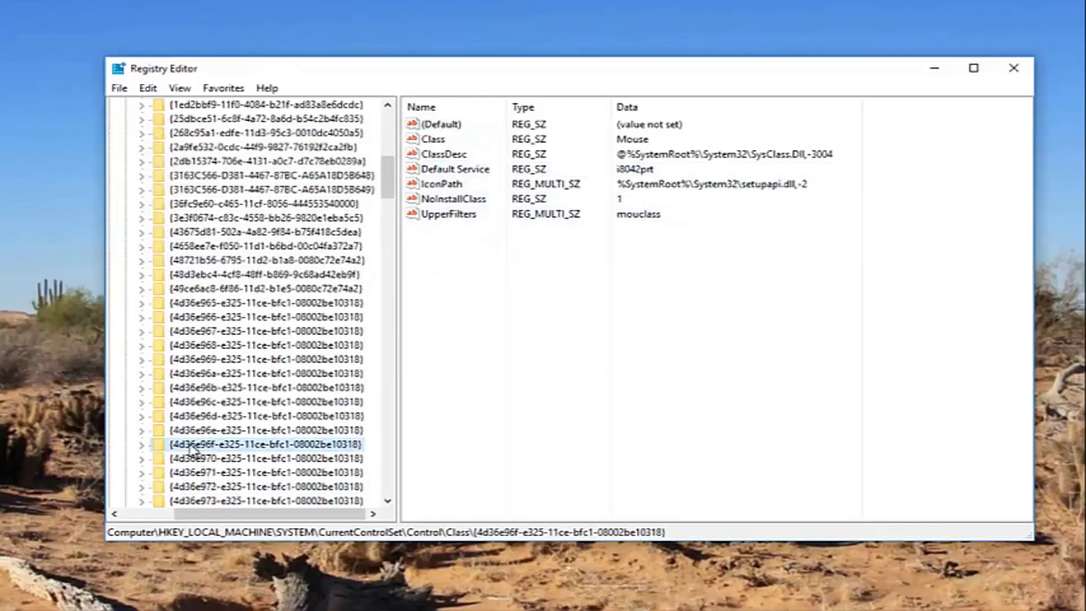
left_click(458, 218)
left_click(458, 220)
key("Delete")
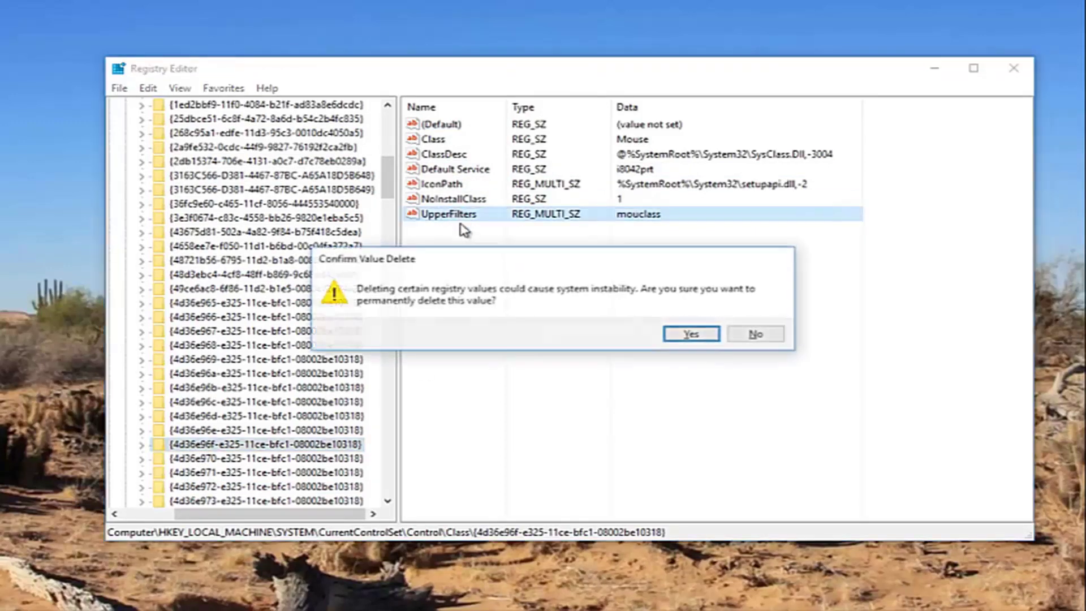
left_click(687, 332)
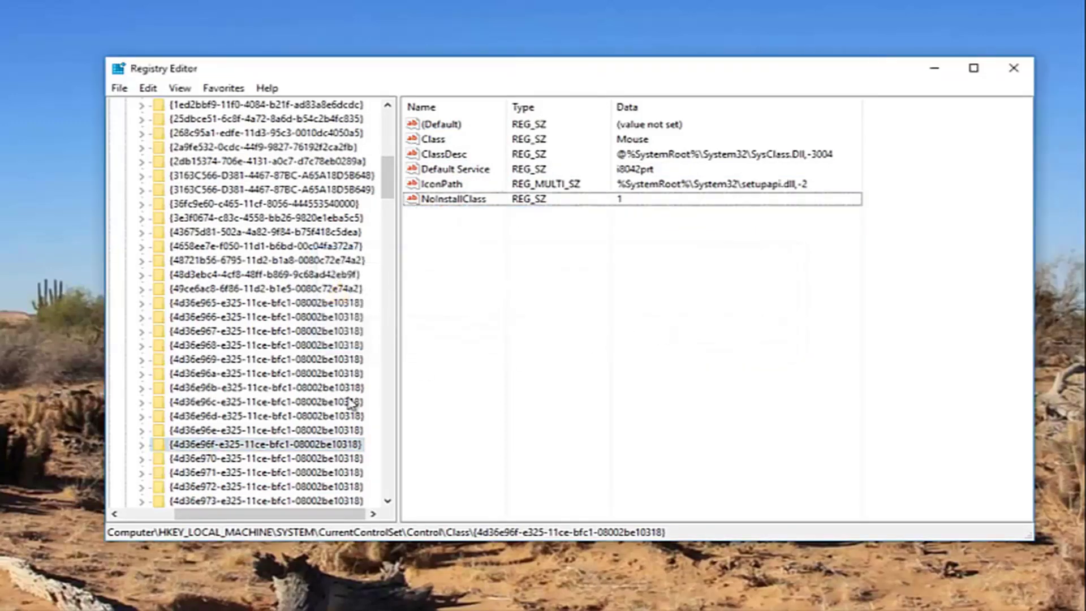
left_click(215, 447)
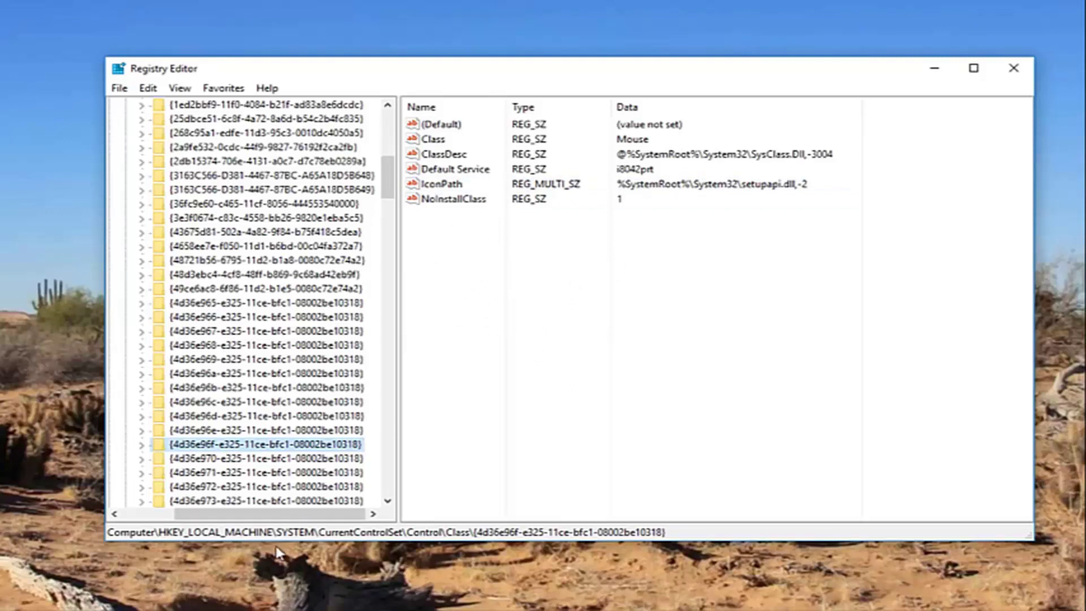
- Create a new multi-string value in the mouse class key
right_click(205, 449)
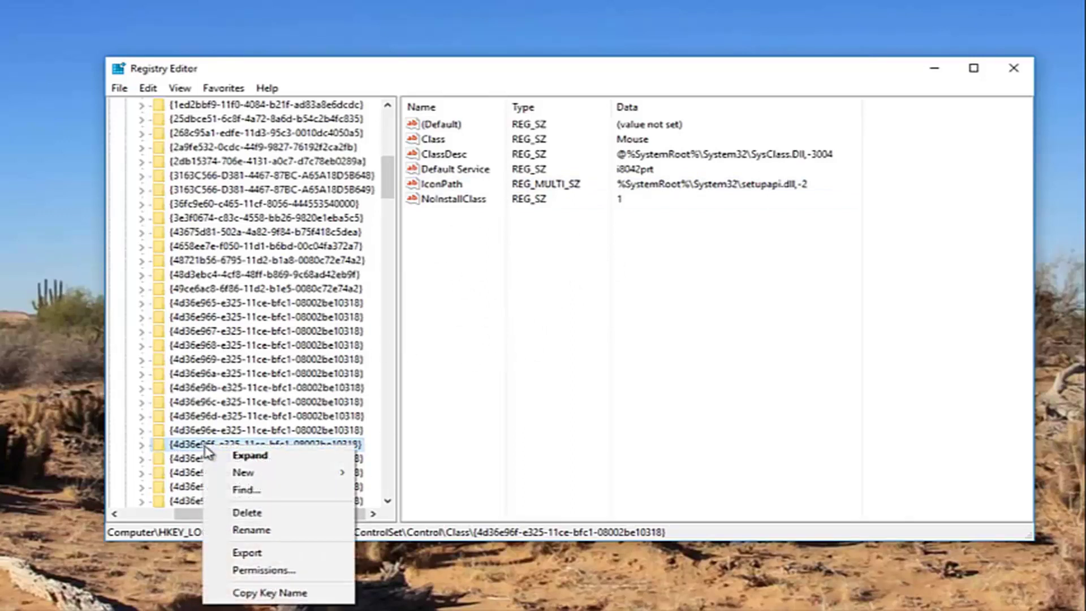
mouse_move(223, 473)
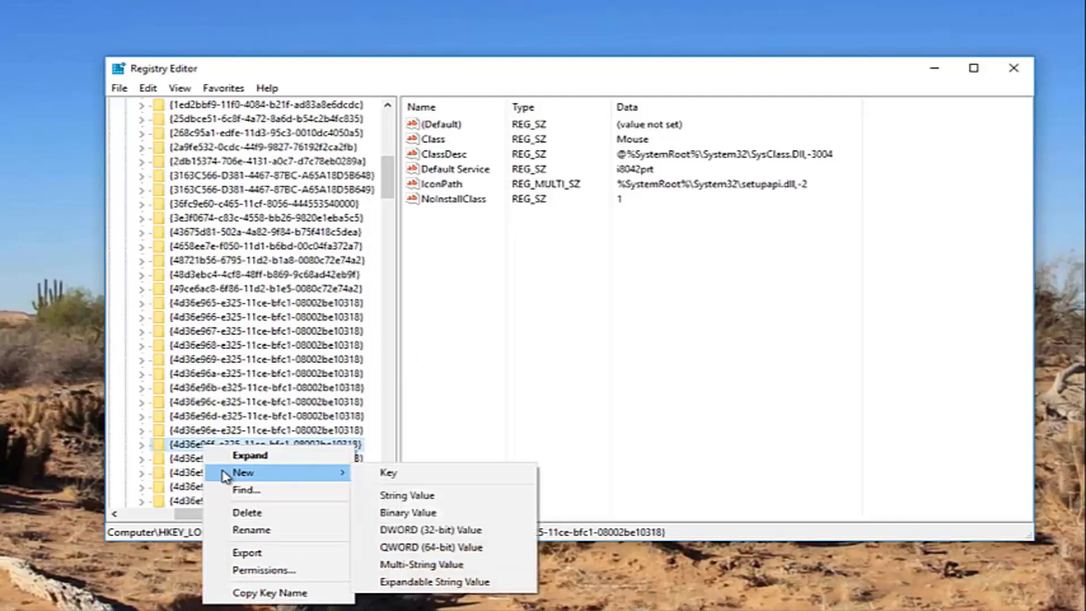
left_click(405, 565)
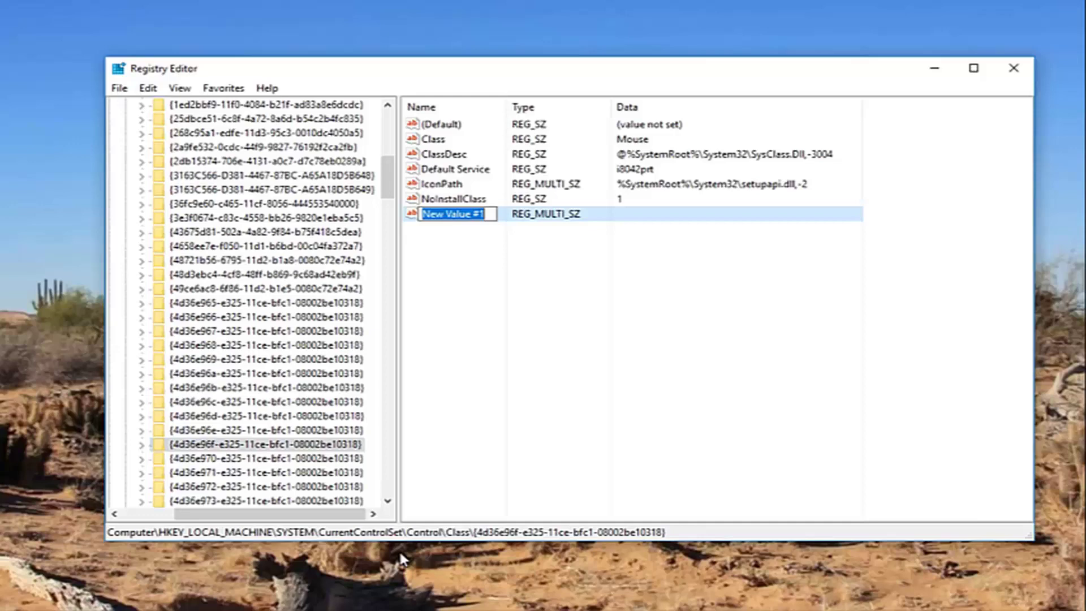
- Rename New Value #1 to Upperfilters, pasting the name copied from the notes
key("alt+Tab")
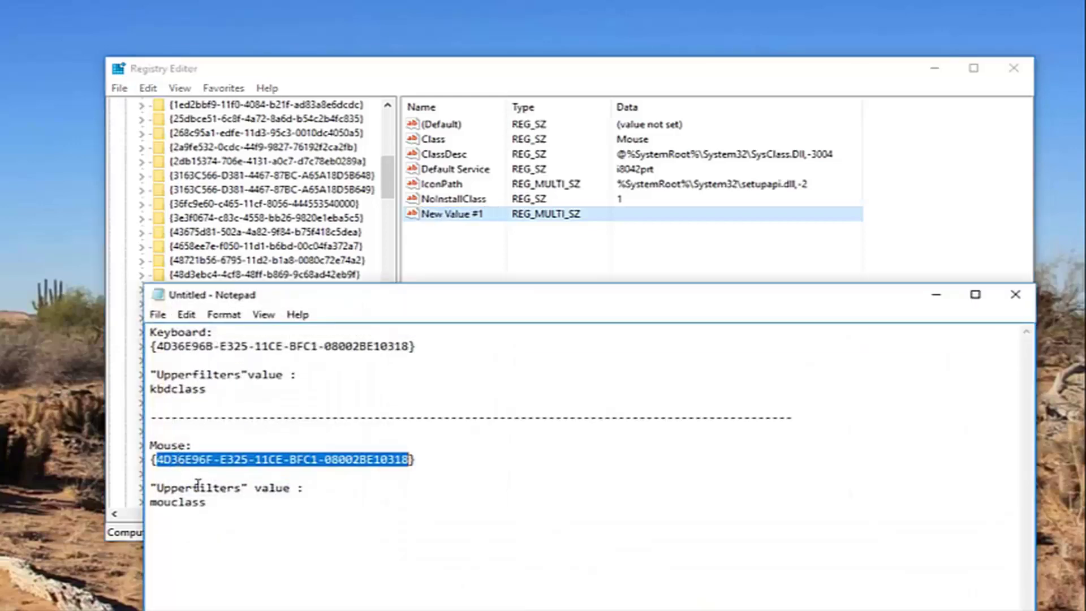
left_click_drag(242, 488, 158, 489)
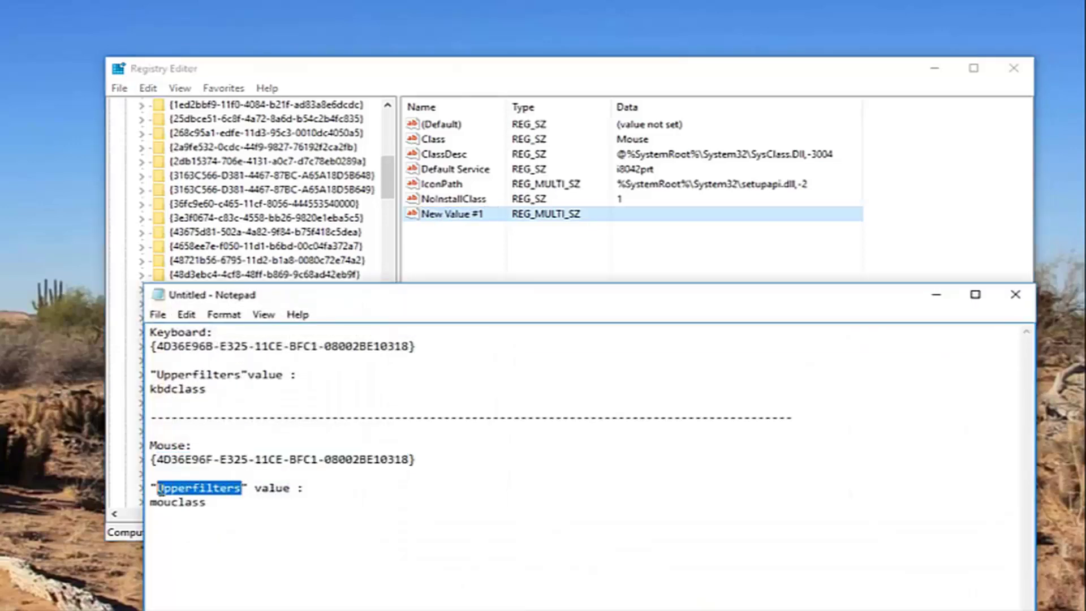
right_click(159, 490)
left_click(192, 323)
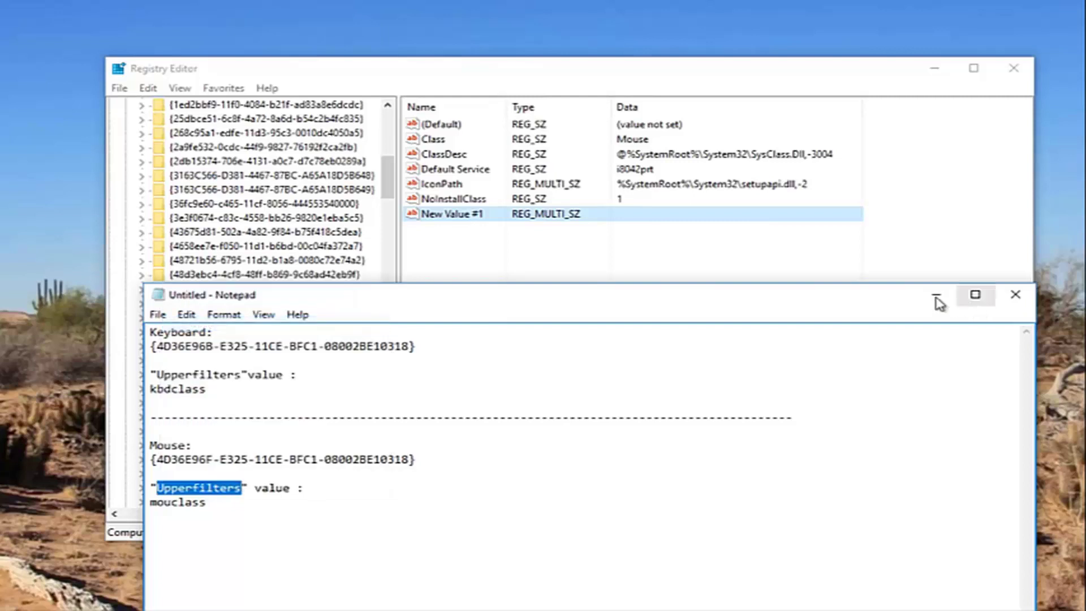
right_click(453, 217)
left_click(491, 285)
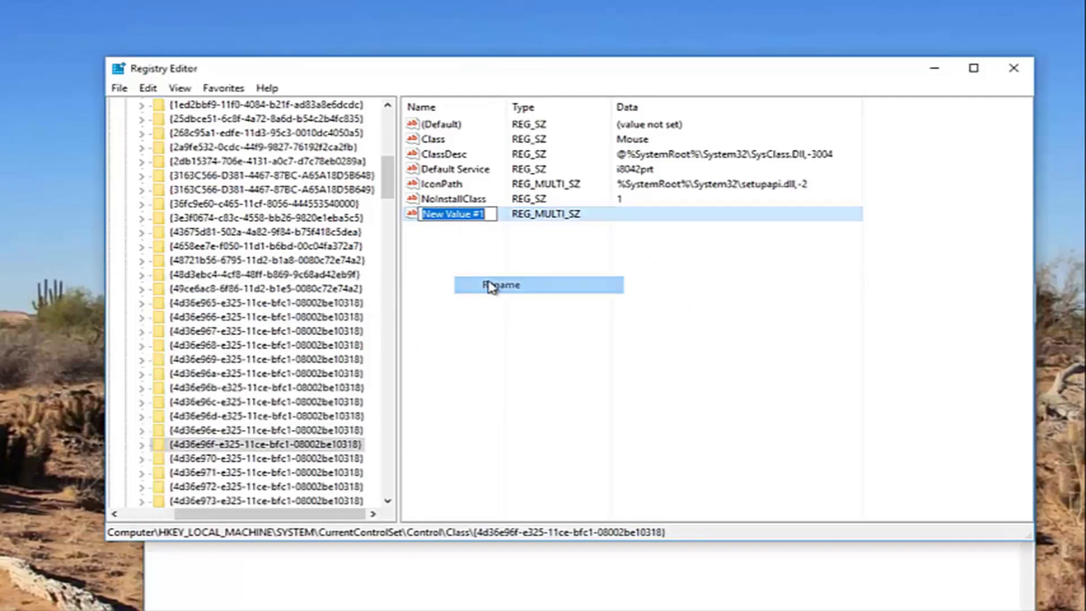
key("ctrl+v")
key("Return")
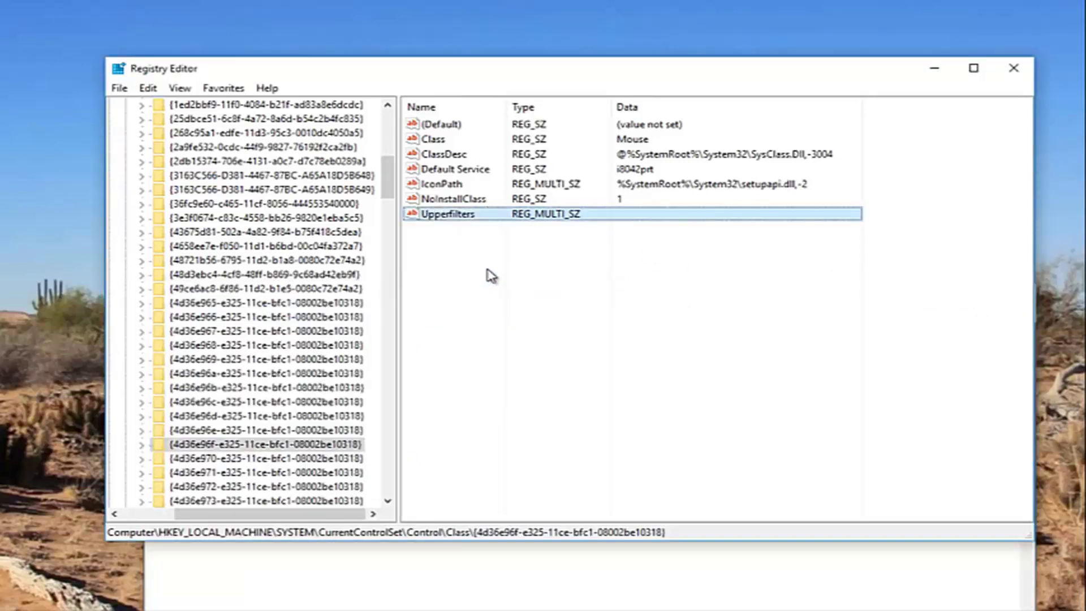
left_click(491, 546)
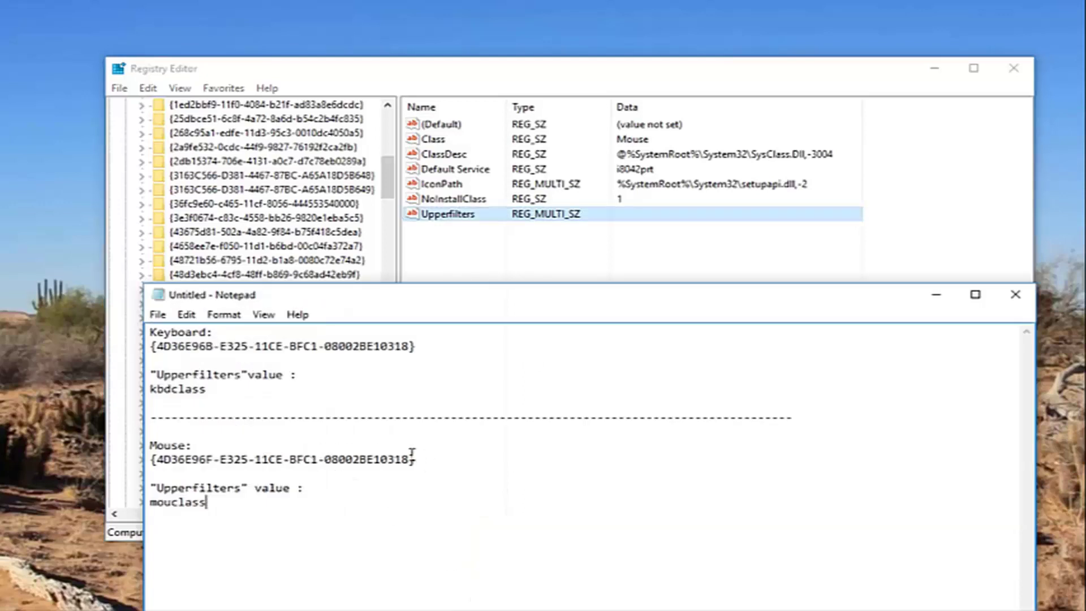
- Copy the word mouclass from the Notepad notes
double_click(192, 503)
right_click(178, 507)
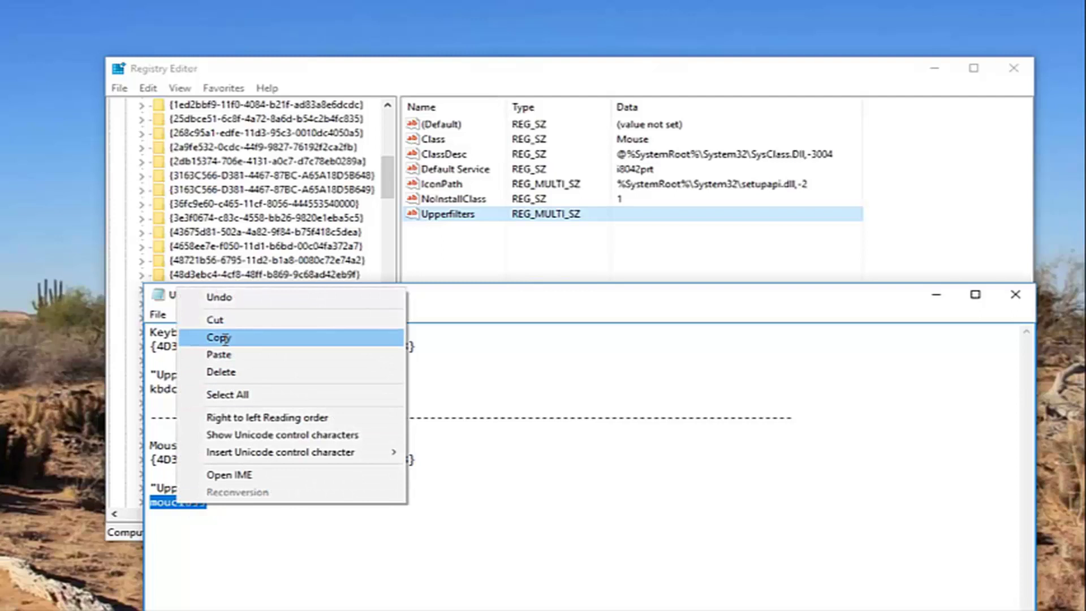
left_click(215, 337)
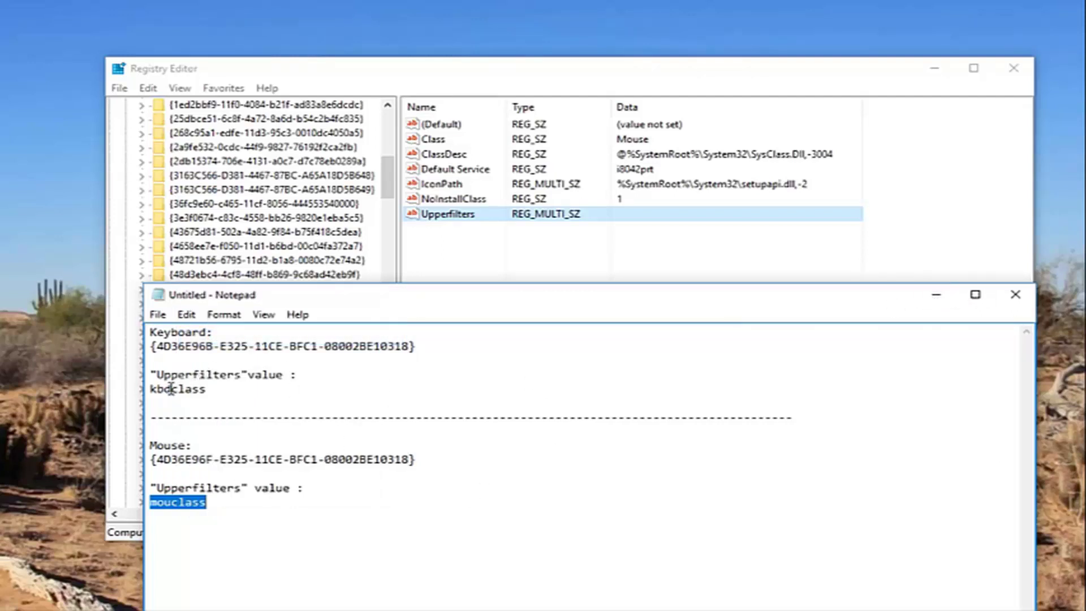
right_click(187, 500)
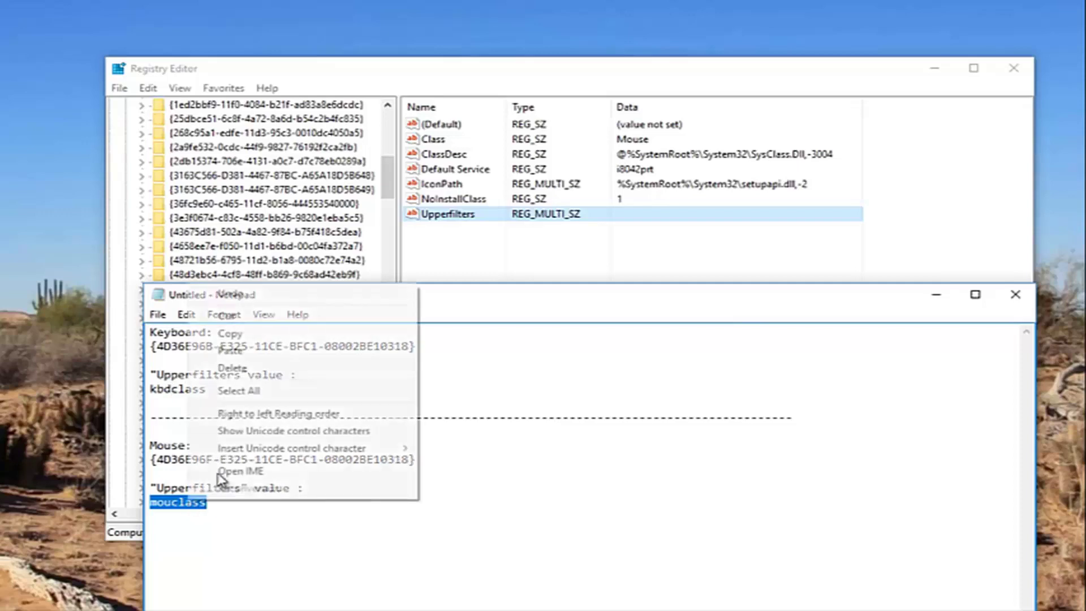
left_click(218, 334)
left_click(935, 298)
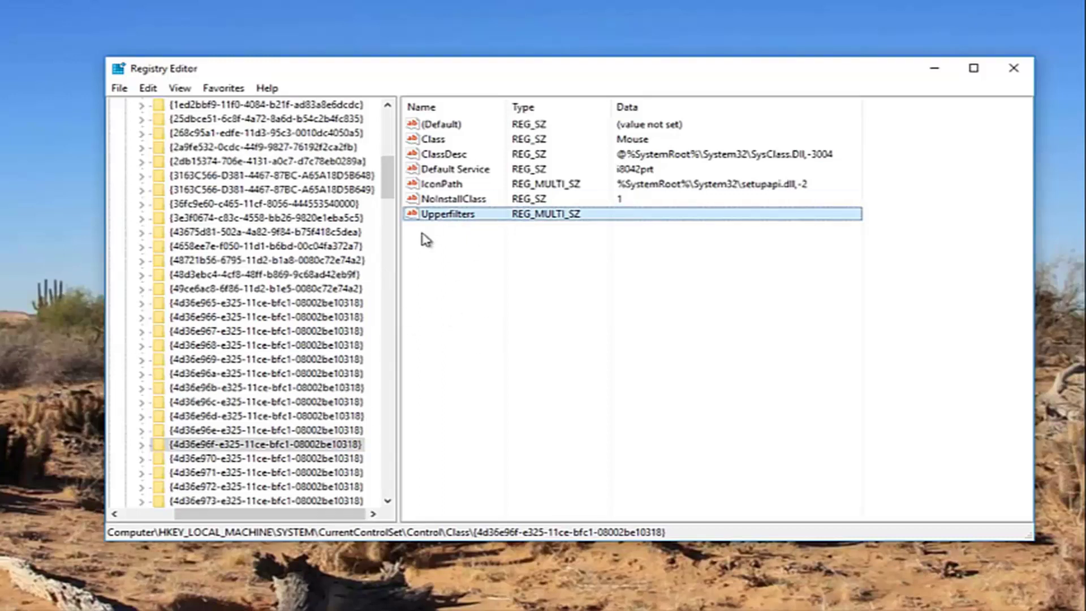
- Paste mouclass as the Upperfilters value data, save it, and dismiss the empty-strings warning
right_click(451, 219)
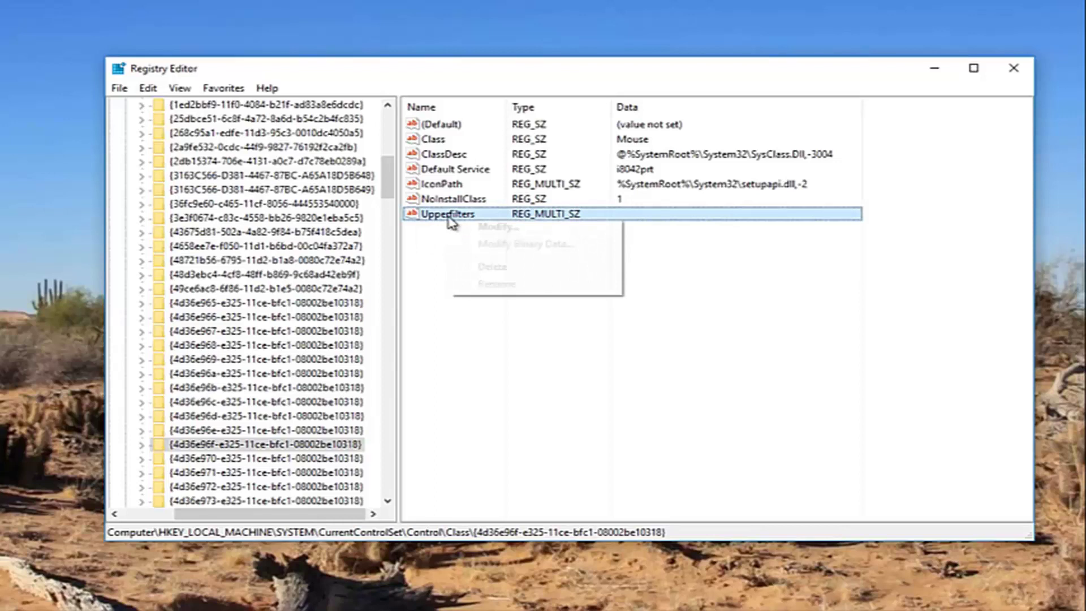
left_click(493, 228)
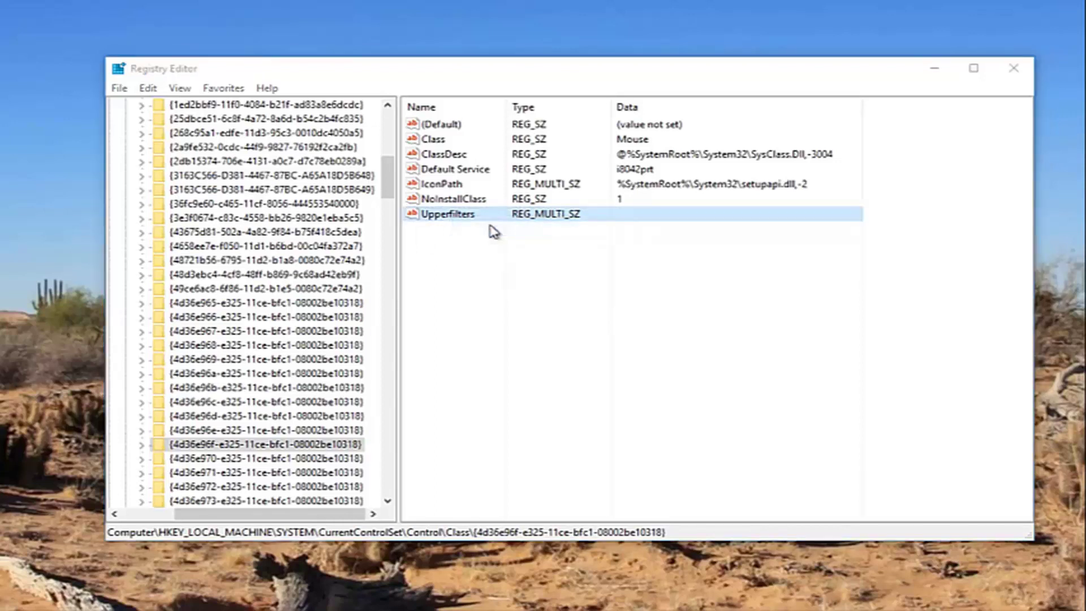
right_click(287, 244)
left_click(329, 312)
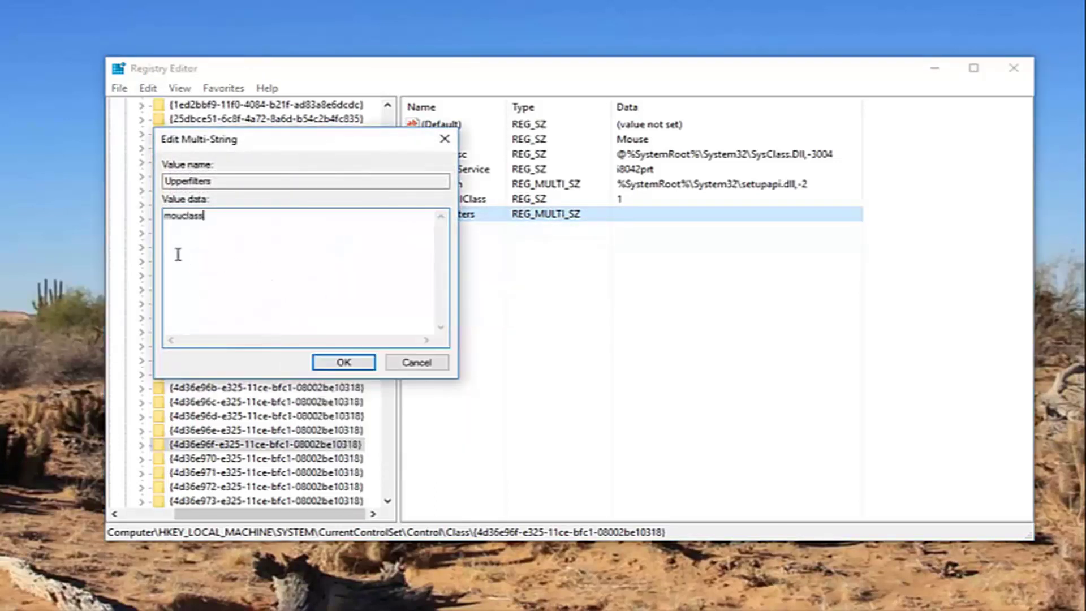
left_click(345, 362)
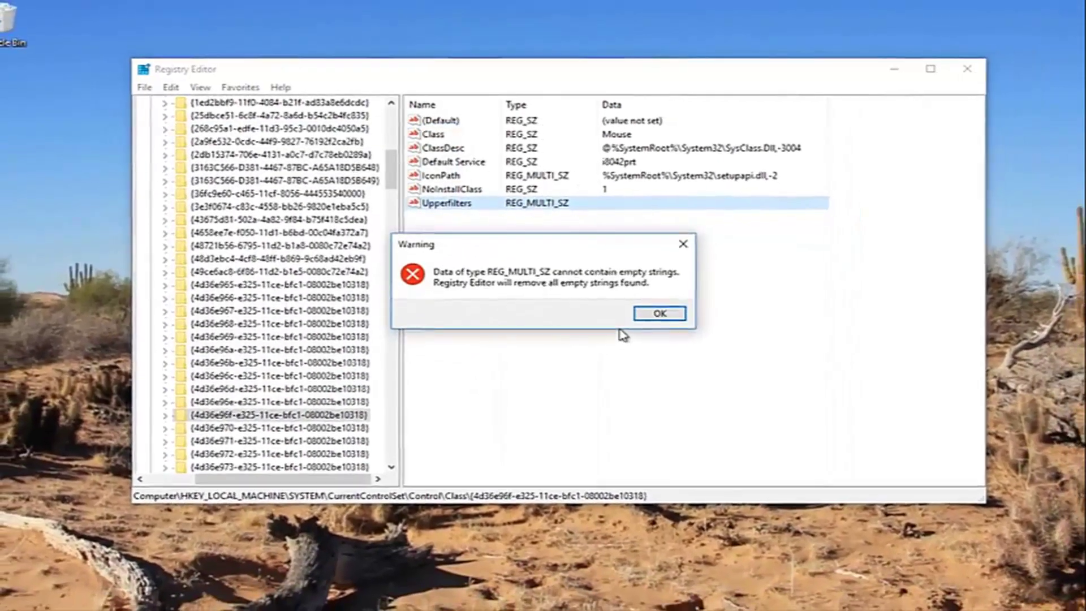
left_click(660, 314)
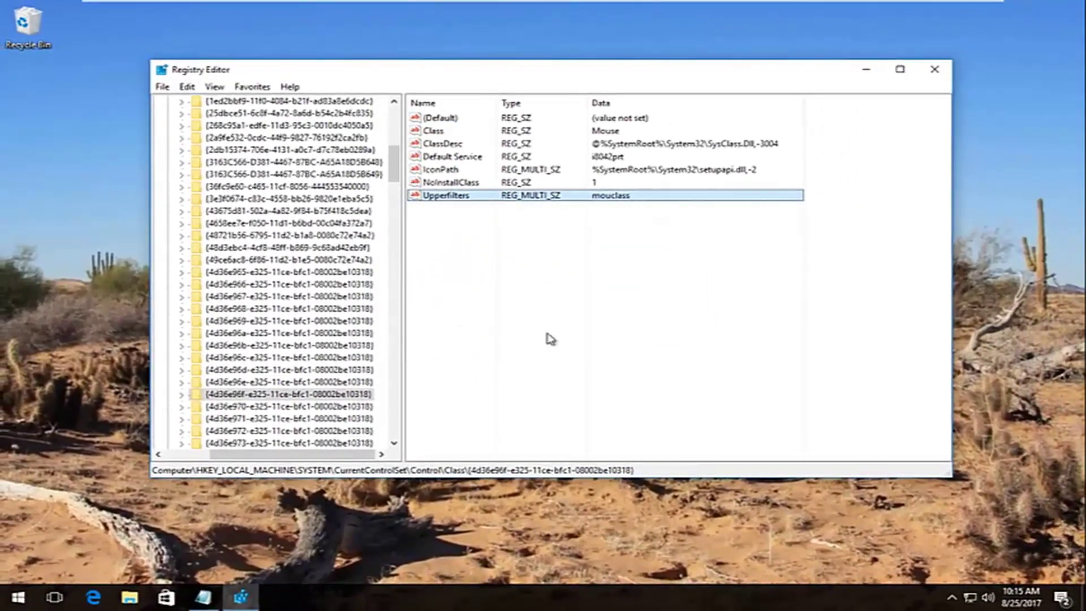
- Deselect the value list and exit Registry Editor, returning to the desert-wallpaper desktop
left_click(550, 339)
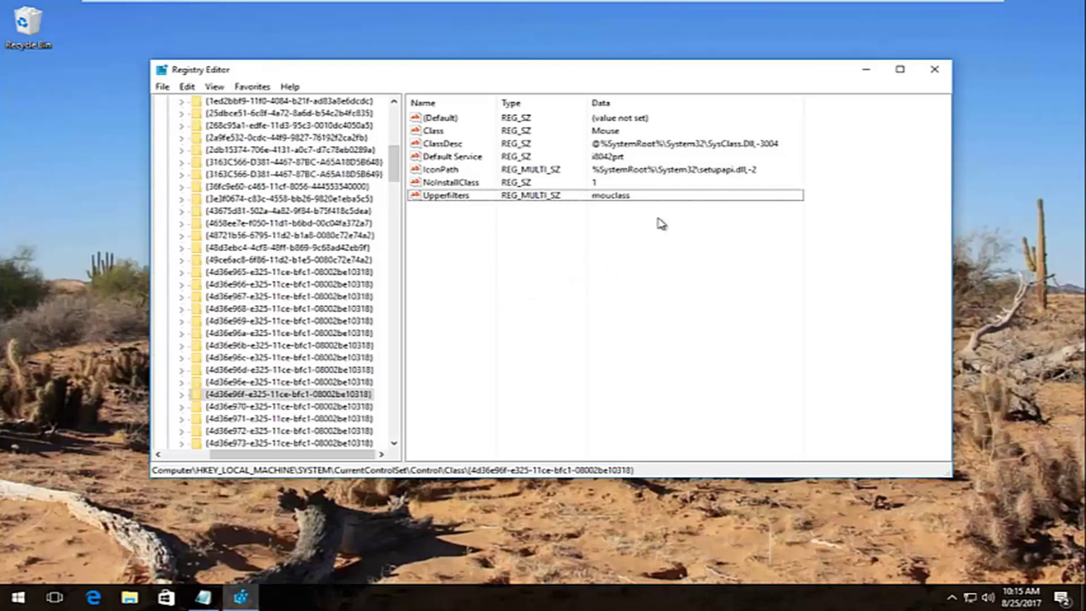
left_click(935, 71)
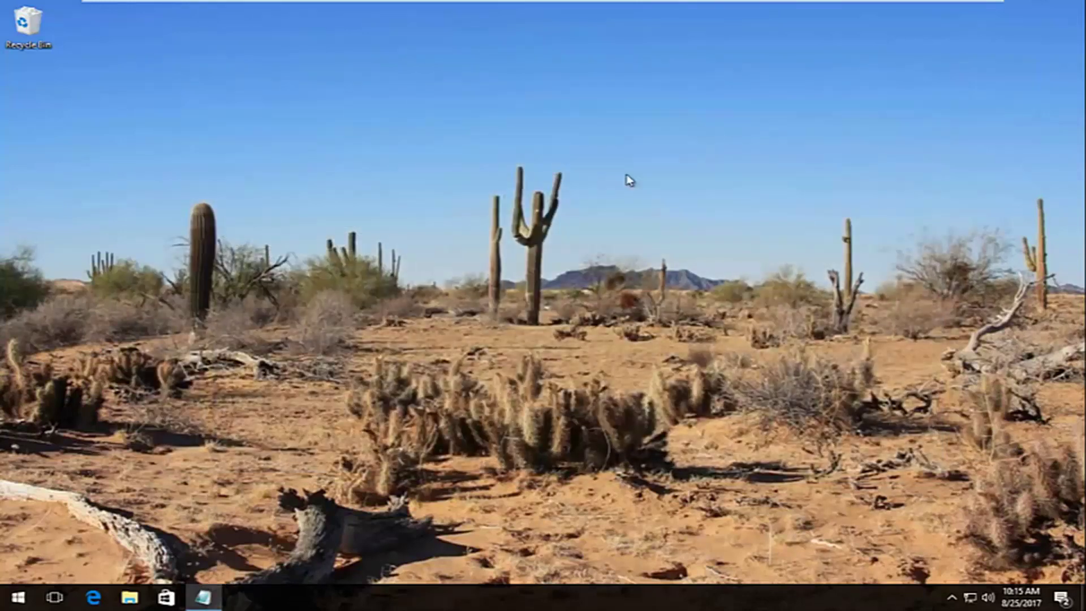